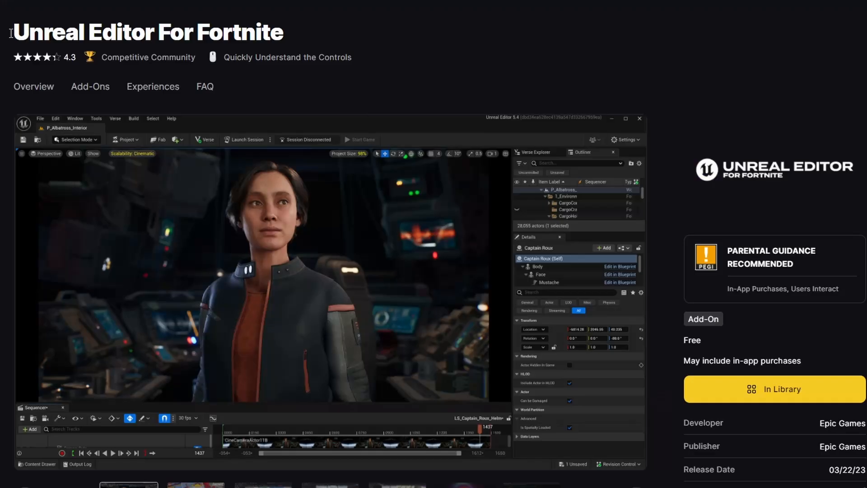
Step: Join the Fortnite Porting Discord server and download the v2.1.13 FortnitePorting.exe from its download channel
left_click_drag(12, 25, 300, 24)
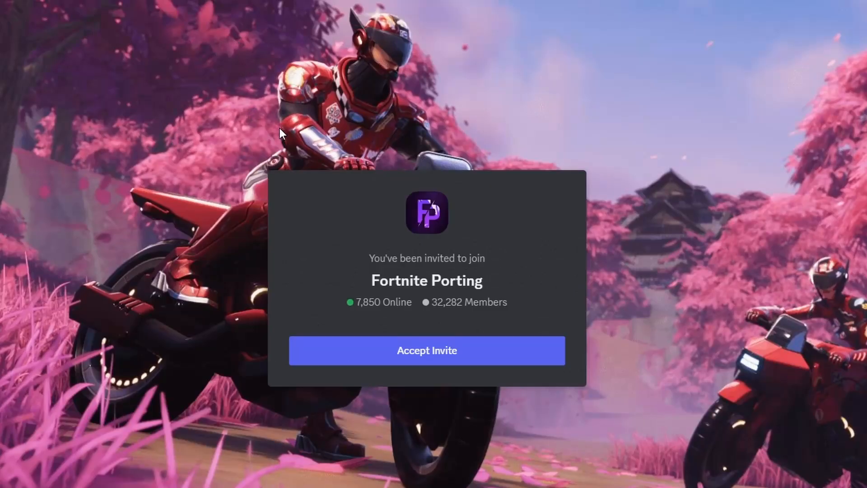
left_click(423, 356)
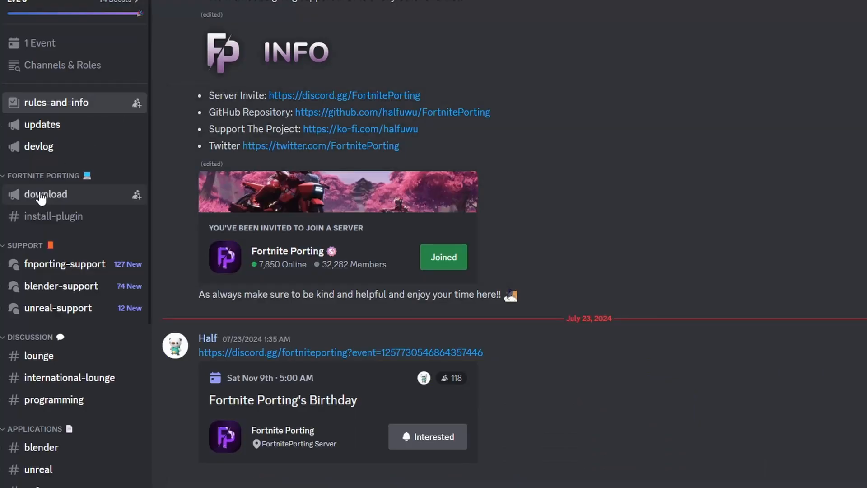
left_click(40, 196)
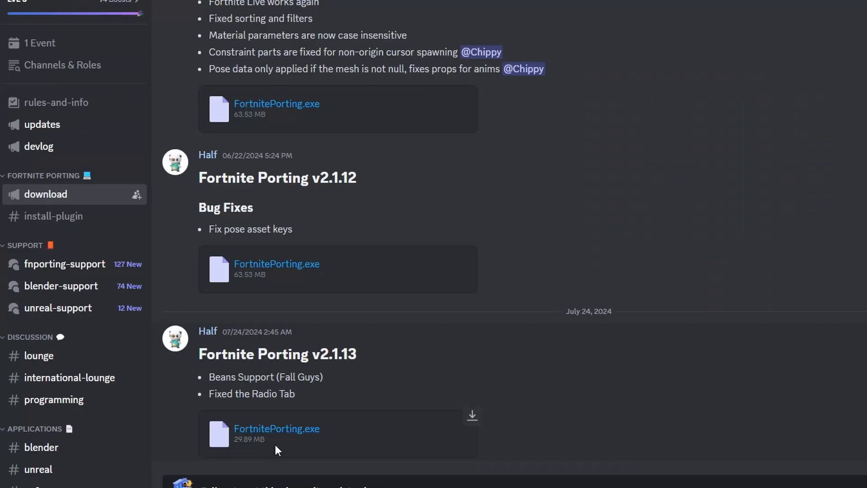
left_click(292, 431)
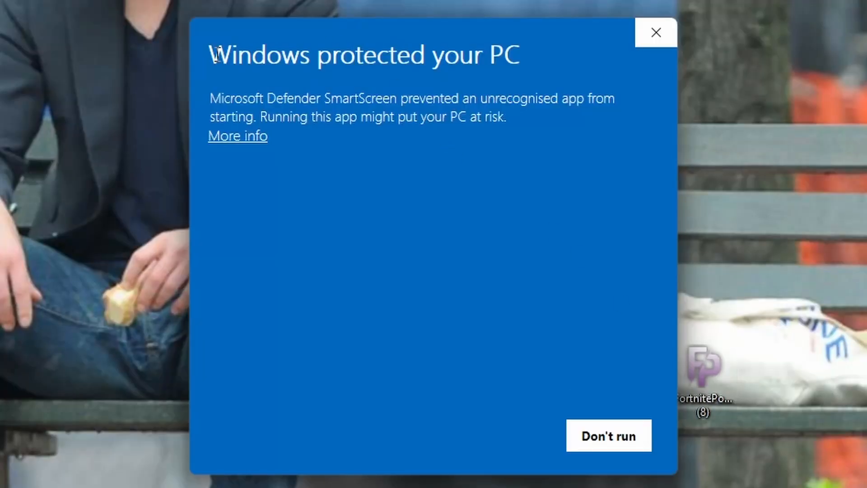
Step: Run FortnitePorting (8).exe despite the SmartScreen block and dismiss the plugin sync notice
left_click_drag(217, 54, 522, 48)
left_click(434, 141)
left_click(240, 137)
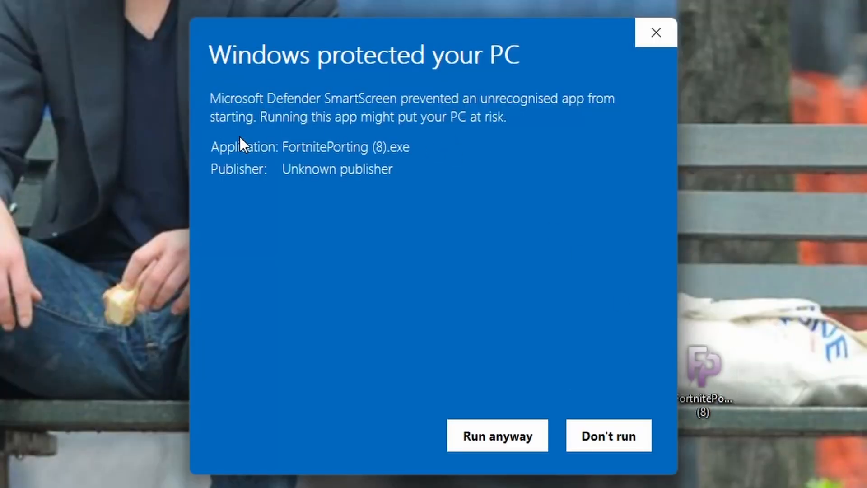
left_click(497, 434)
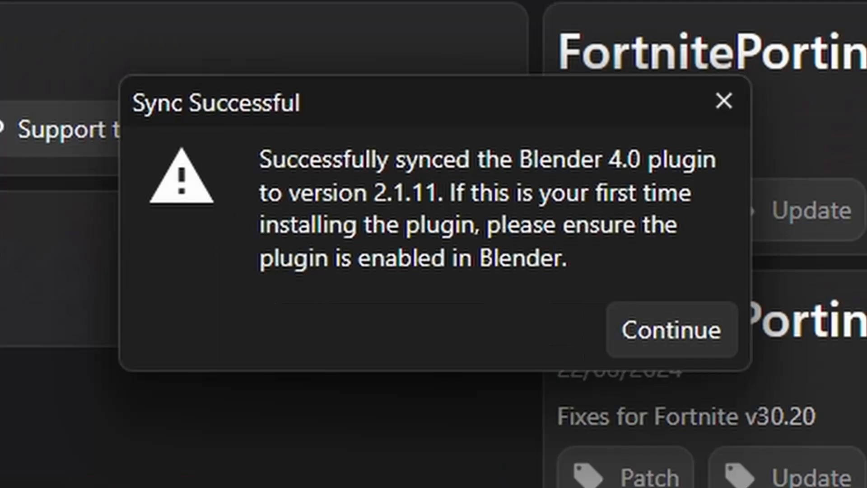
left_click(721, 321)
Step: Sync the plugin for the registered Blender 4.0 installation and close the sync notice
left_click(116, 213)
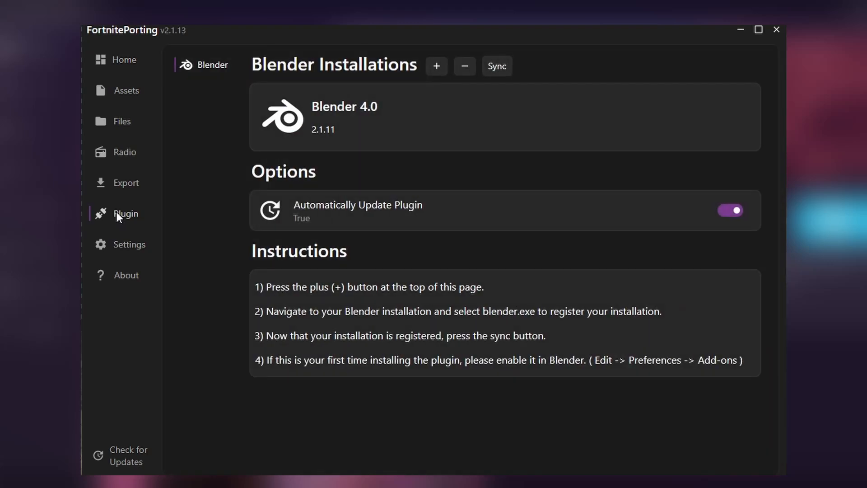
left_click(492, 65)
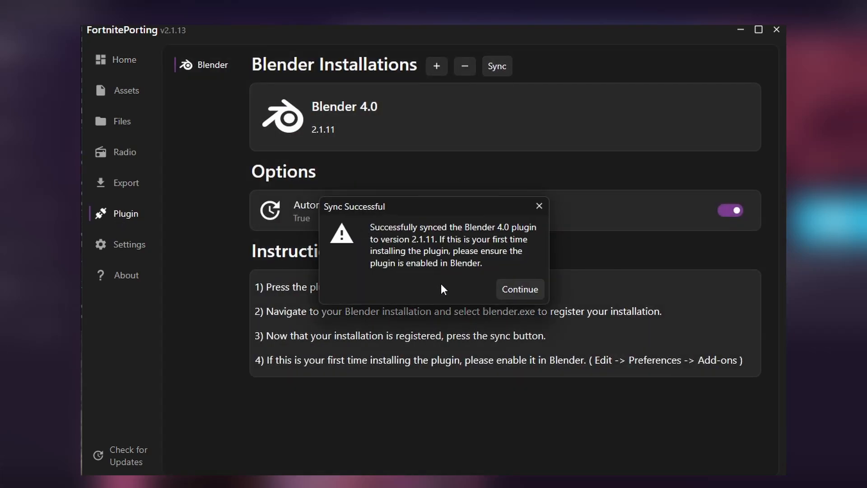
left_click(524, 286)
left_click(523, 288)
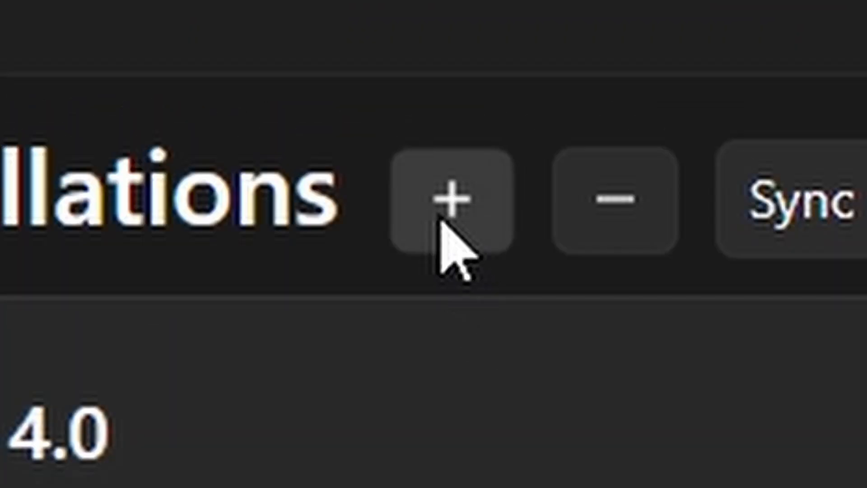
Step: Add a Blender installation by choosing the blender executable in C:\Program Files\Blender Foundation\Blender 4.0
left_click(440, 220)
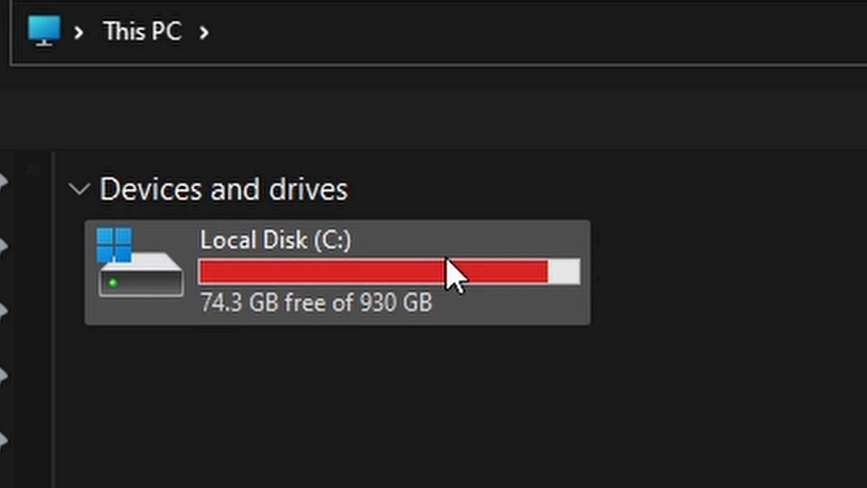
double_click(447, 271)
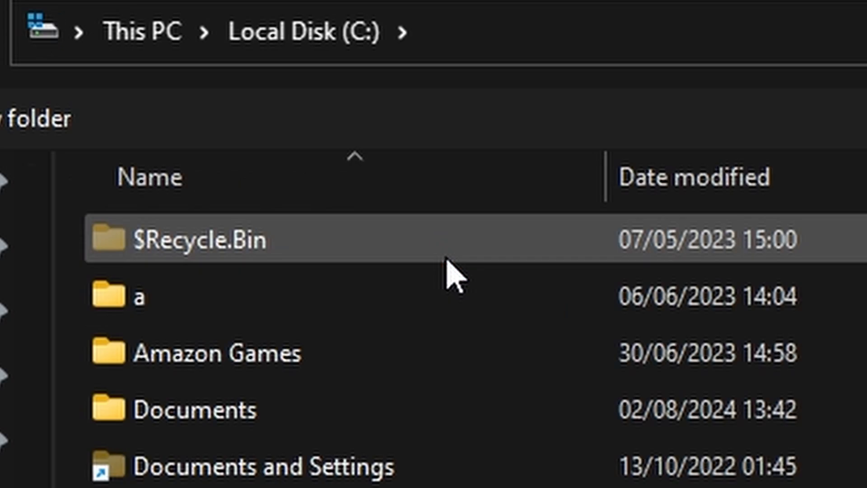
double_click(420, 221)
double_click(290, 287)
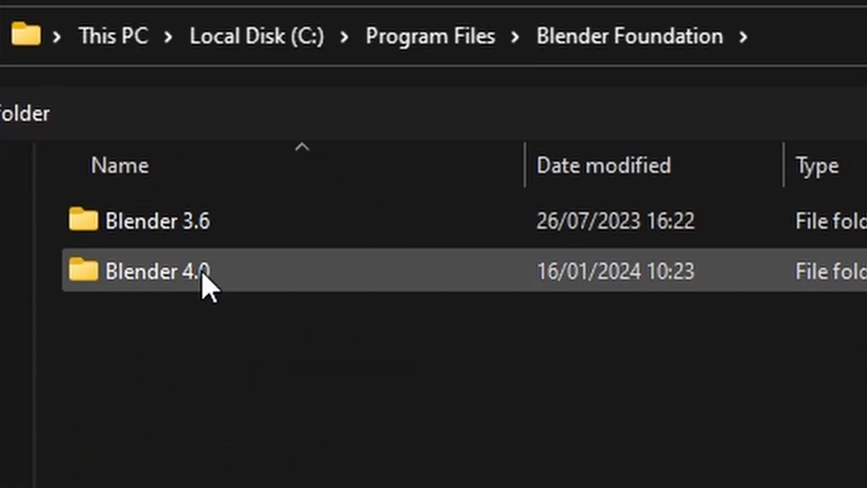
double_click(209, 255)
left_click(192, 229)
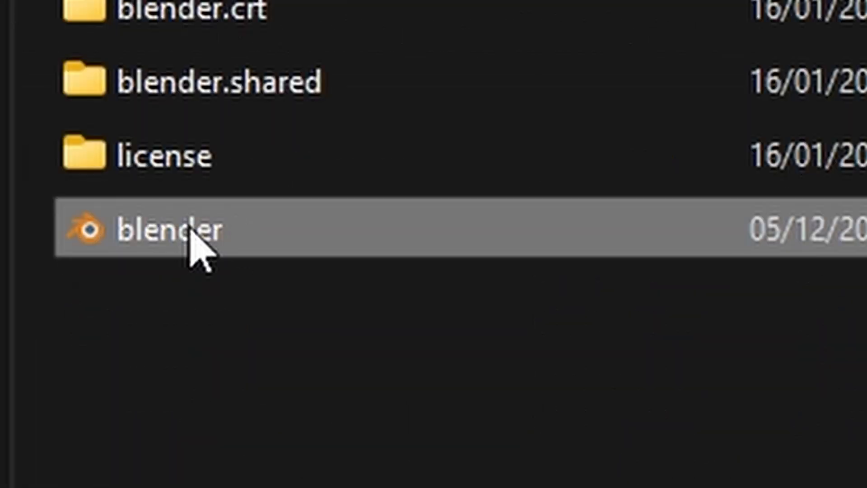
double_click(215, 244)
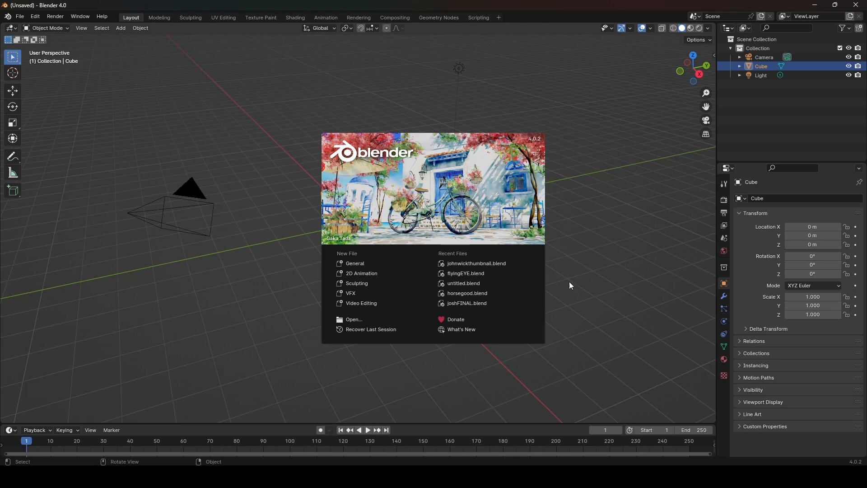
left_click(569, 281)
middle_click_drag(425, 194, 416, 189)
key("KP_5")
key("KP_3")
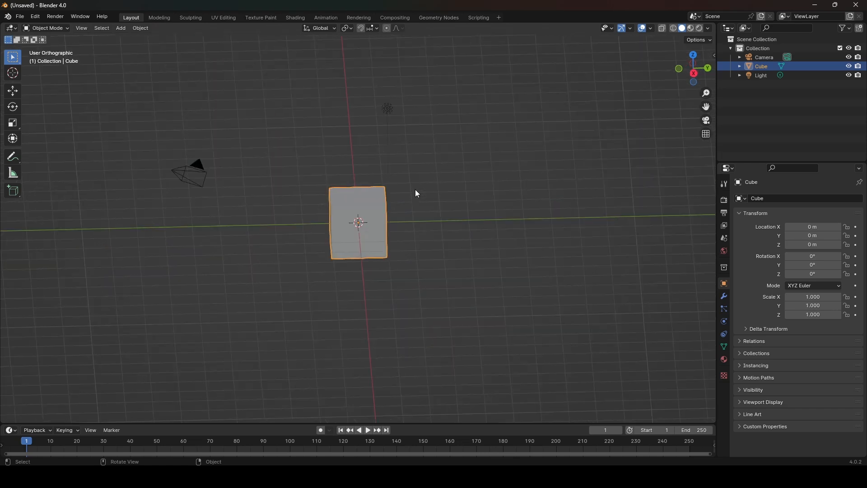
middle_click_drag(388, 221, 435, 212)
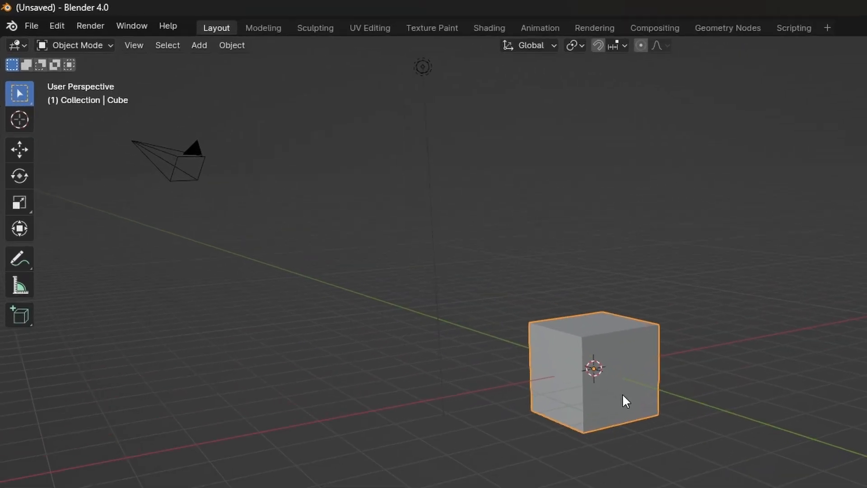
Step: In Blender's add-on preferences, search for "fortnite porting" and enable the unchecked Import: Fortnite Porting add-on
left_click(58, 27)
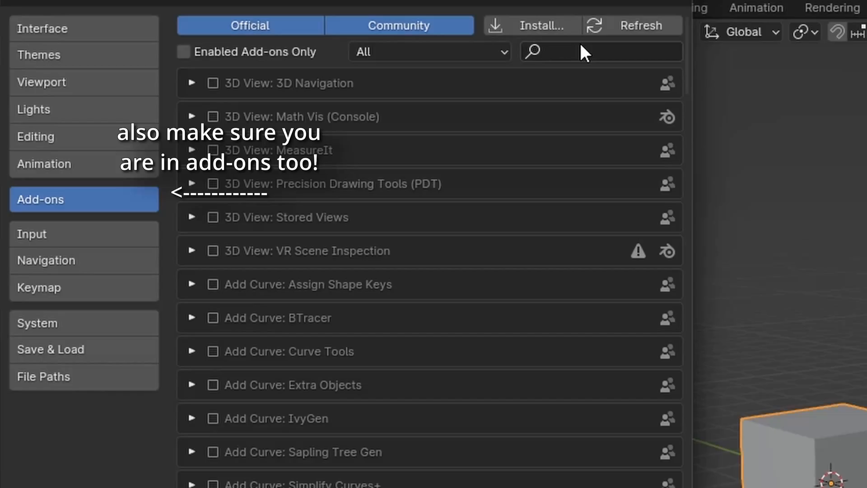
left_click(589, 52)
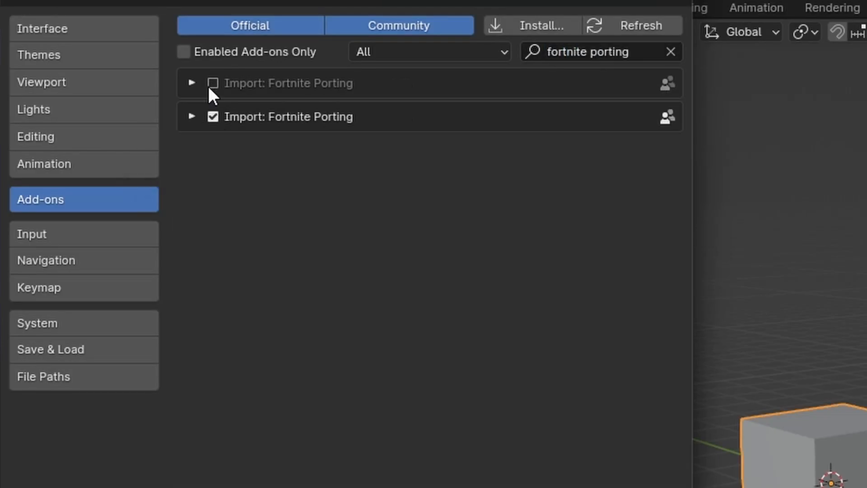
left_click(211, 84)
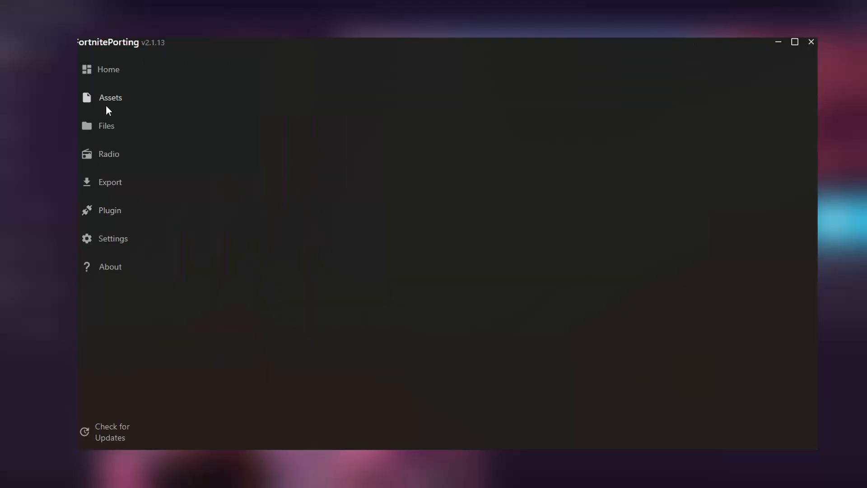
Step: Switch to FortnitePorting and browse the outfits in its asset library
left_click(106, 104)
scroll(197, 136, "down", 15)
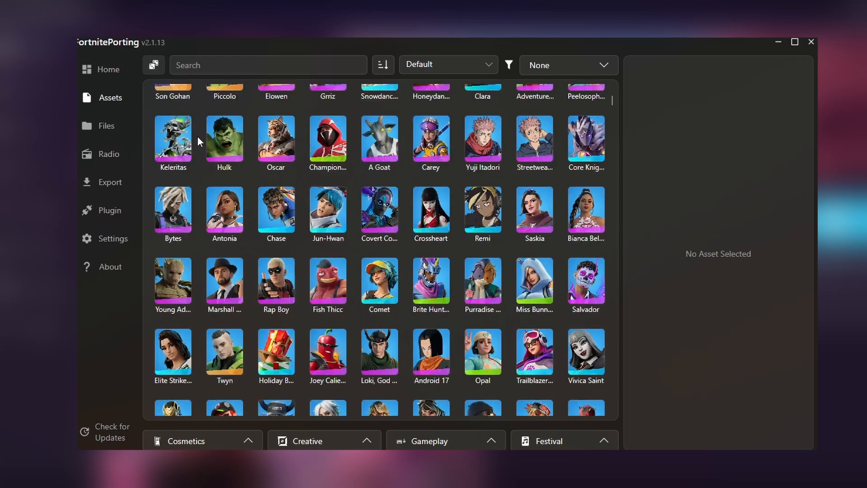
scroll(248, 150, "down", 10)
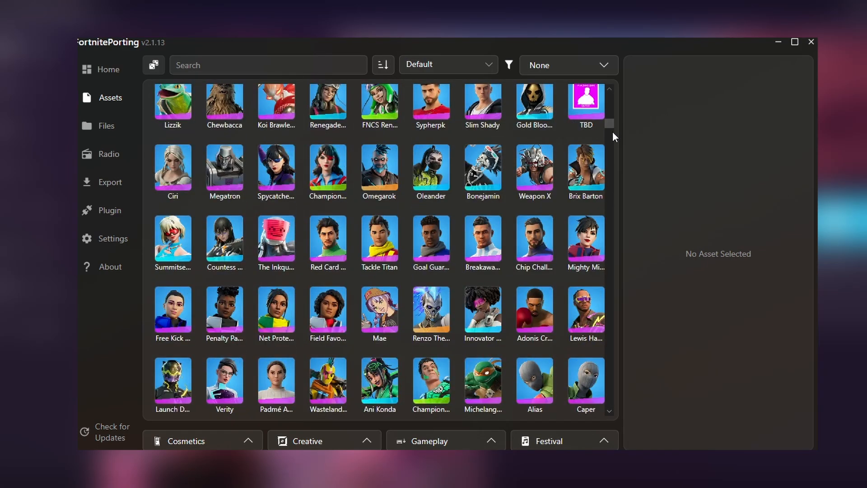
left_click_drag(612, 131, 638, 80)
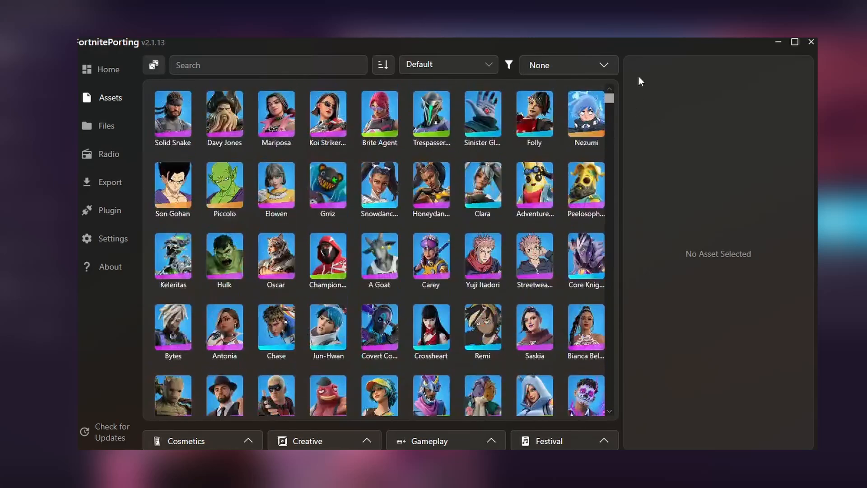
Step: Browse the Creative props and the Gameplay items in the asset library
left_click(221, 437)
left_click(305, 437)
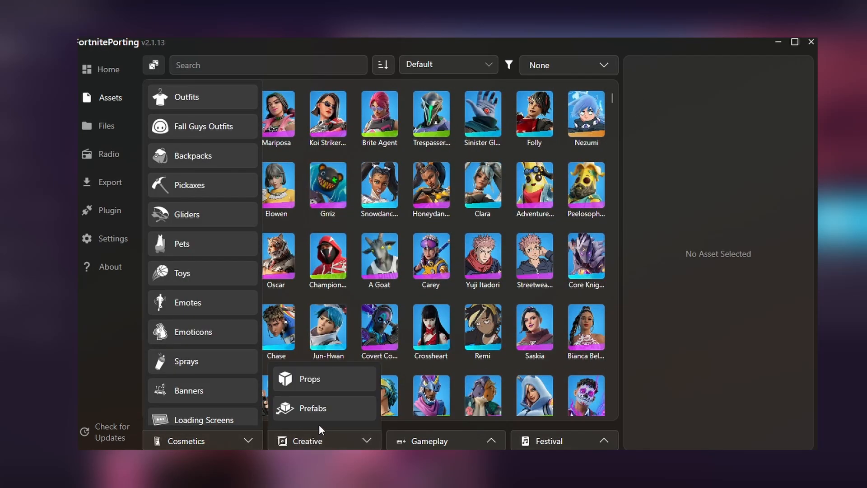
left_click(328, 385)
left_click(416, 437)
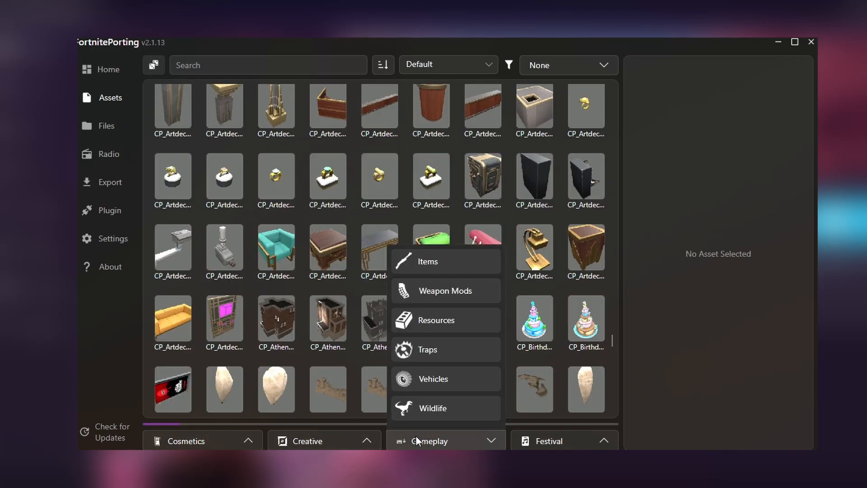
left_click(449, 262)
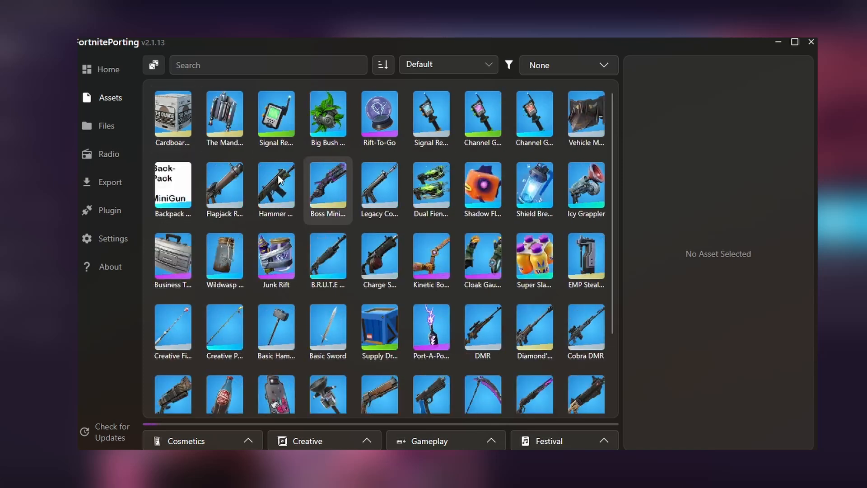
left_click_drag(608, 160, 628, 428)
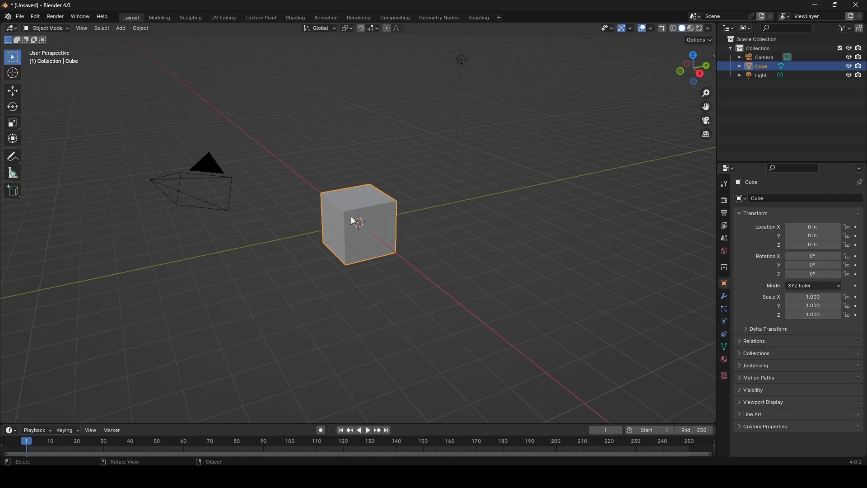
Step: Delete Blender's default cube and export The Reaper outfit from FortnitePorting to Blender
right_click(354, 221)
left_click(347, 219)
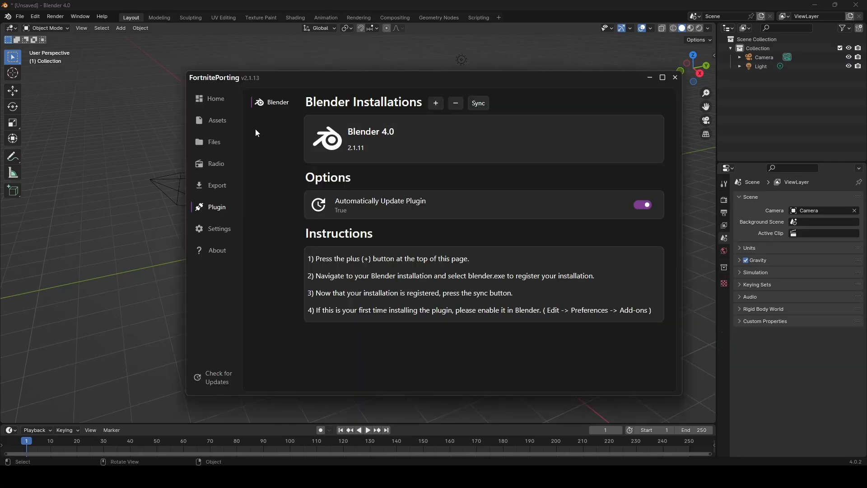
left_click(221, 122)
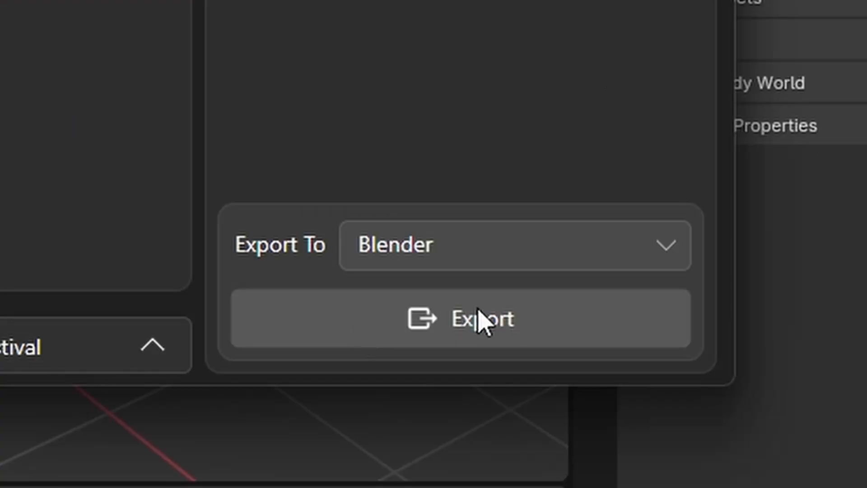
left_click(691, 376)
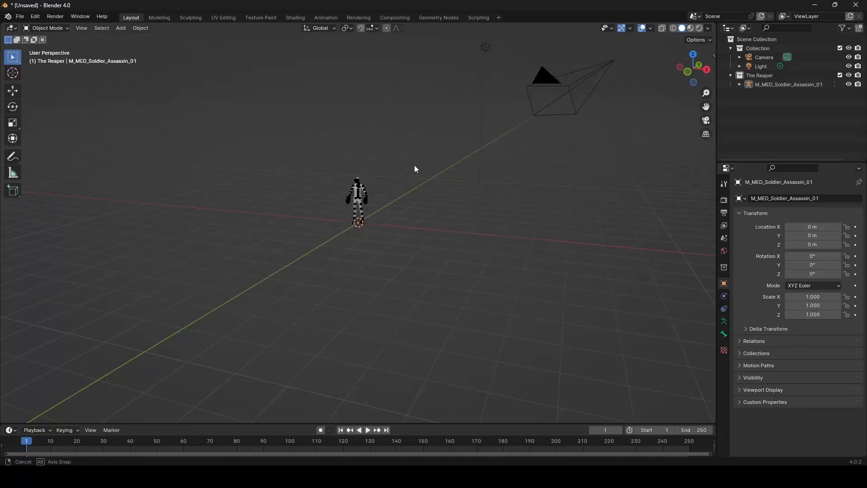
scroll(365, 202, "up", 4)
middle_click_drag(365, 202, 364, 178)
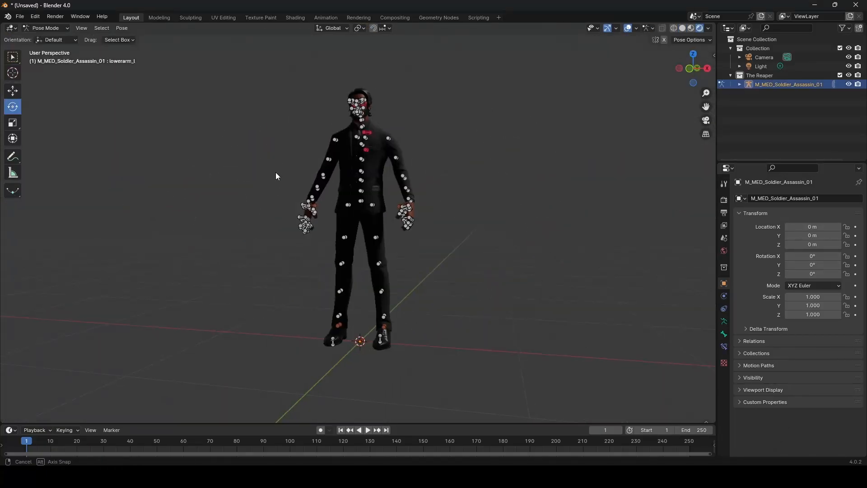
middle_click_drag(276, 176, 274, 179)
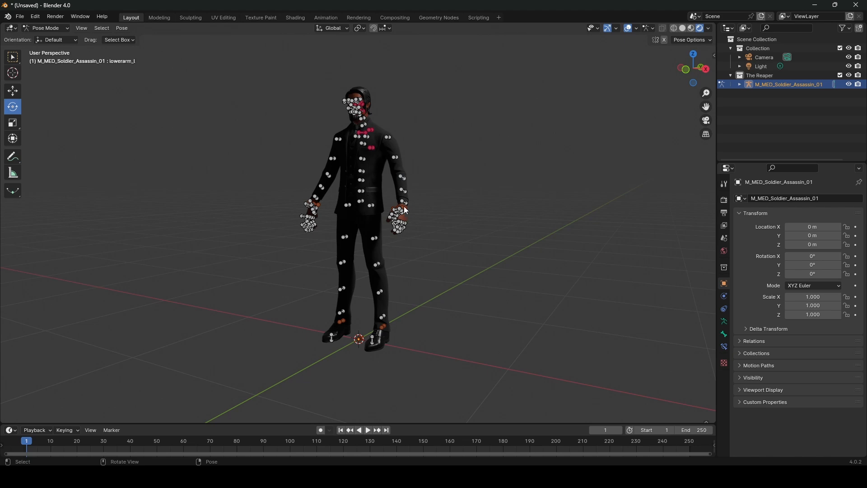
Step: Export the character as reaperTHingfortutorial.fbx, limiting the FBX object types to Armature and Mesh
left_click(20, 16)
mouse_move(35, 154)
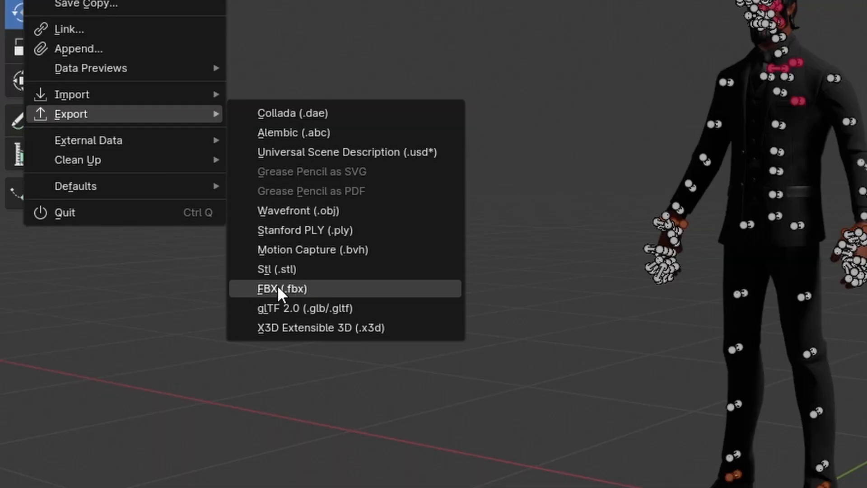
left_click(297, 288)
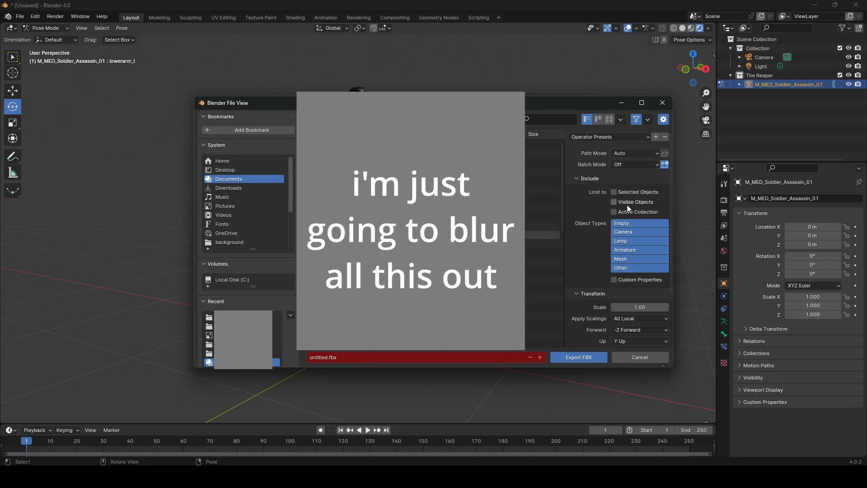
left_click(639, 250)
left_click(632, 258, "shift")
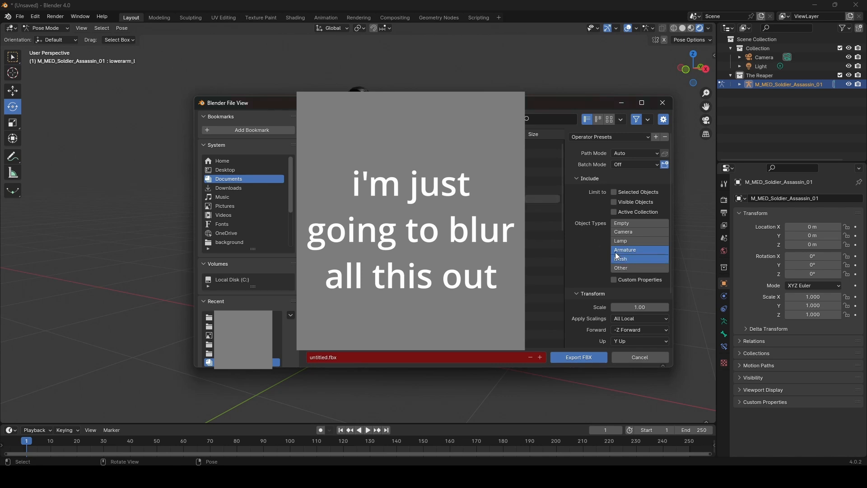
scroll(641, 207, "down", 3)
scroll(589, 294, "down", 3)
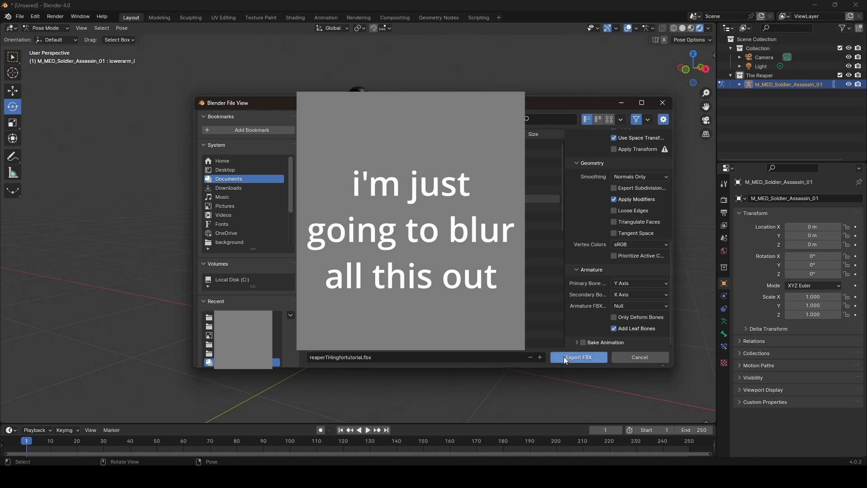
left_click(565, 358)
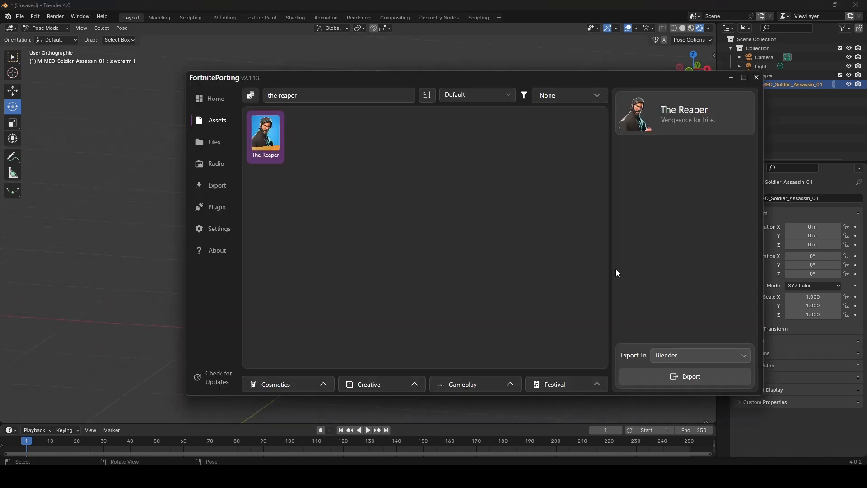
Step: Switch to Unreal Editor and import all of reaperTHingfortutorial.fbx as a skeletal mesh into the stuff/thing folder
left_click(717, 360)
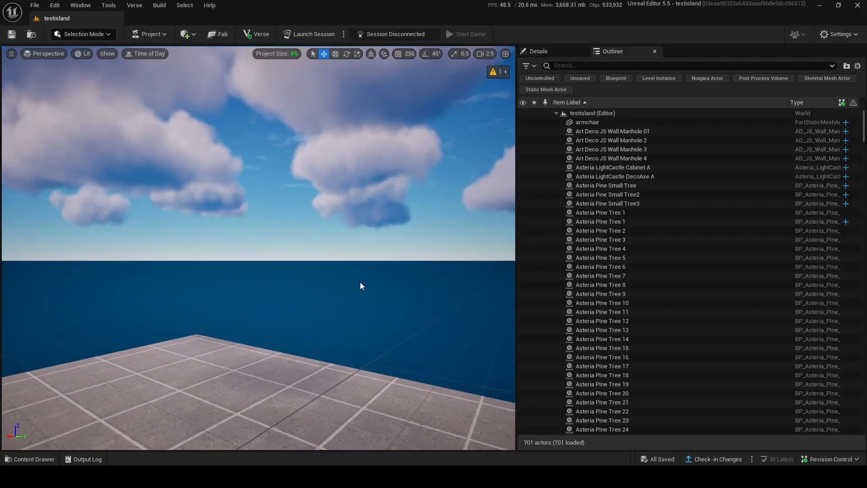
key("ctrl+space")
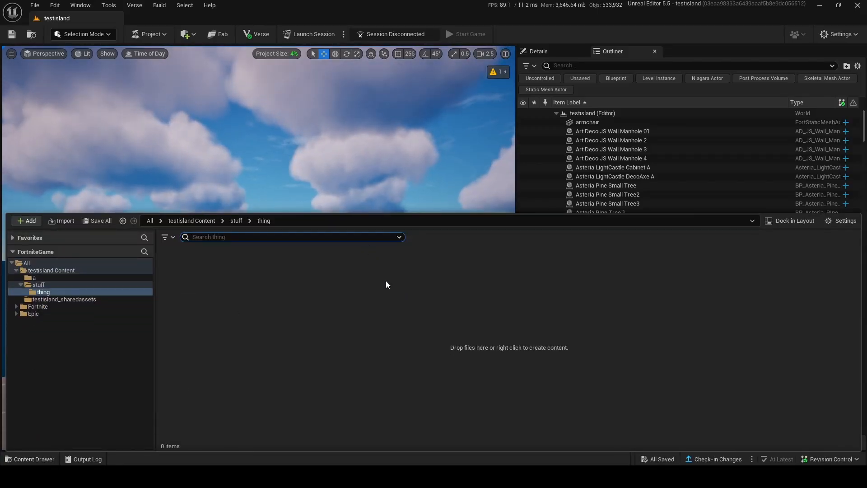
left_click(66, 220)
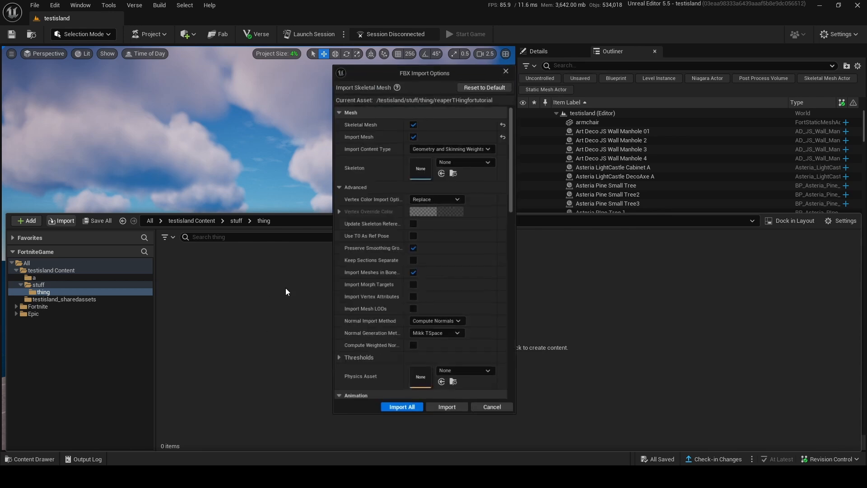
scroll(400, 282, "down", 1)
scroll(501, 246, "down", 10)
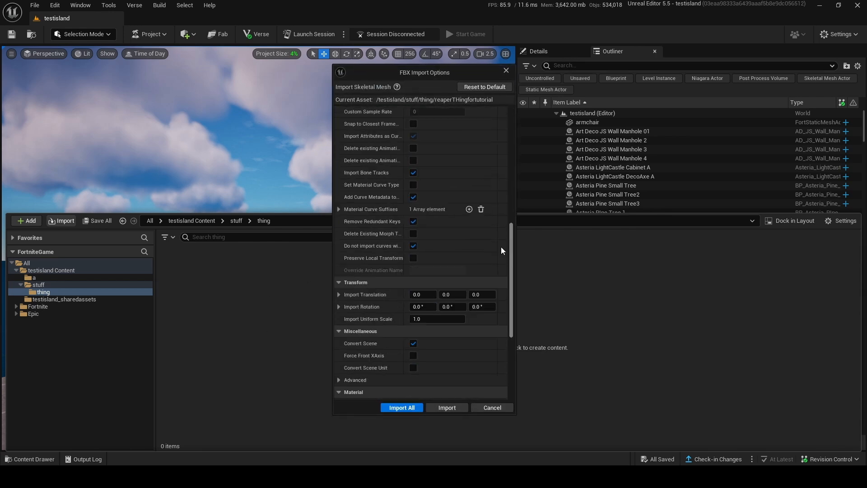
left_click(402, 407)
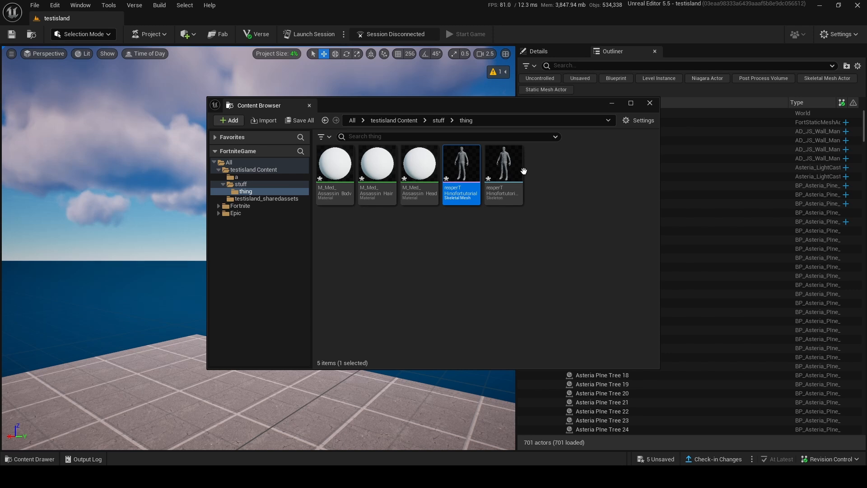
Step: Clear the separate Content Browser window away and place the imported reaperTHingfortutorial character on the island's tiled floor
left_click(613, 104)
left_click(612, 103)
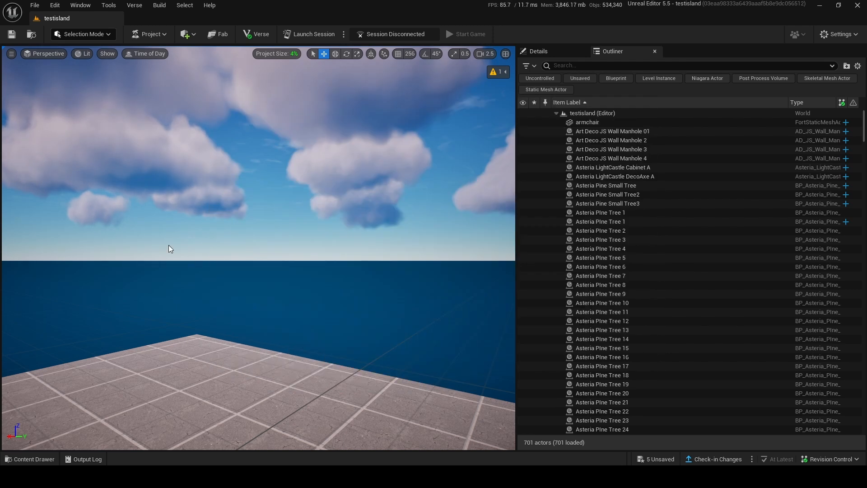
right_click_drag(170, 247, 150, 316)
scroll(170, 247, "down", 1)
left_click(25, 459)
left_click_drag(289, 277, 322, 181)
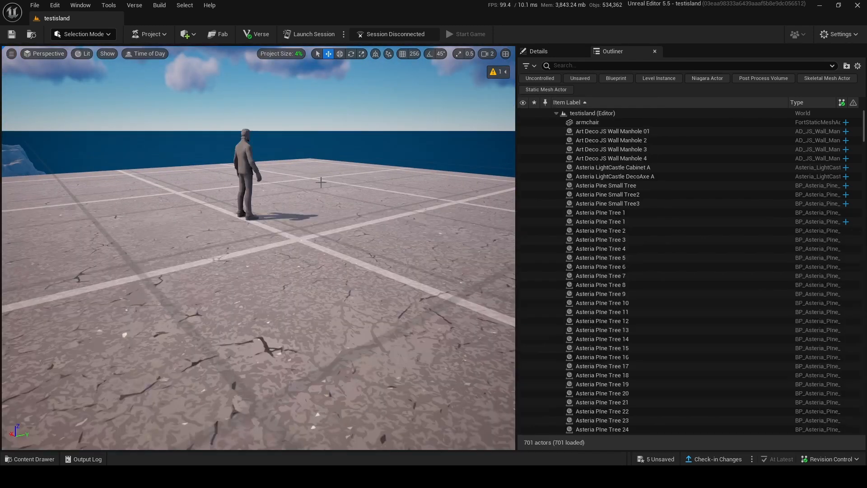
Step: Rotate the placed character about its vertical axis to about 176.5° and show its details
key("w")
right_click_drag(321, 180, 317, 248)
scroll(321, 180, "down", 4)
key("e")
left_click_drag(311, 383, 253, 325)
key("w")
right_click_drag(253, 325, 239, 271)
scroll(266, 253, "down", 1)
key("s")
key("d")
scroll(280, 244, "down", 1)
left_click(539, 51)
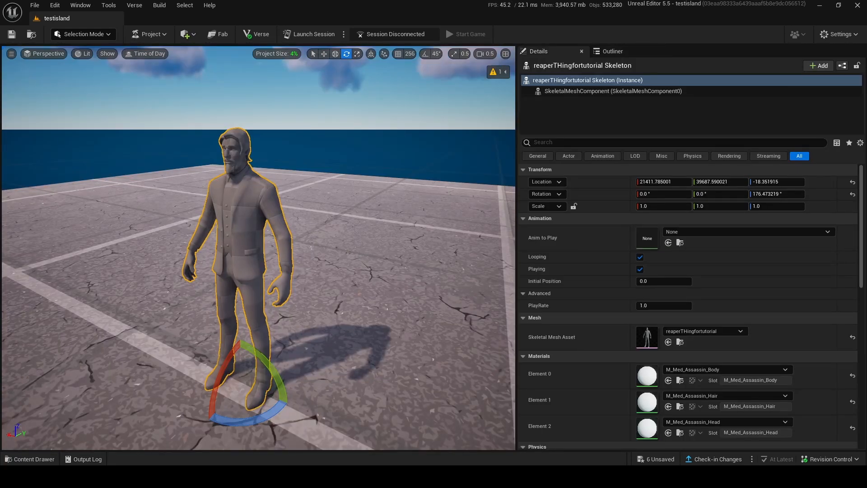
Step: Shrink the content drawer, open the M_Med_Assassin_Body material for editing and select its Param node
left_click(28, 460)
left_click(263, 374)
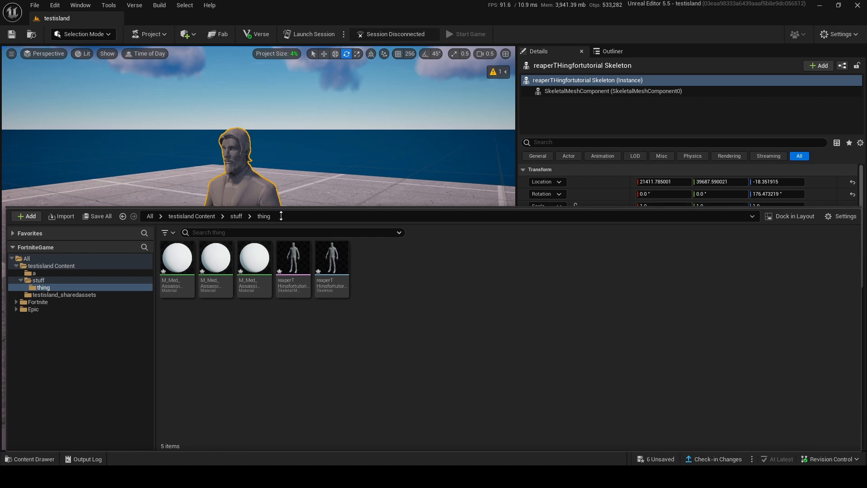
left_click_drag(280, 210, 286, 361)
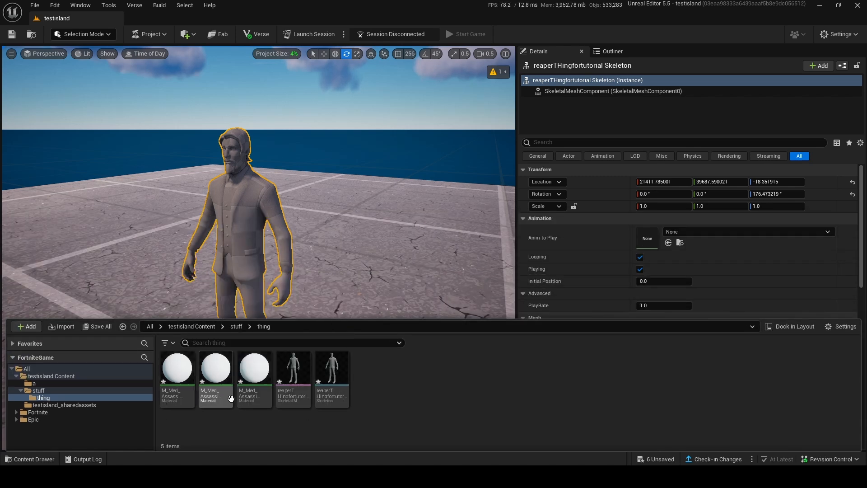
left_click(195, 402)
double_click(196, 402)
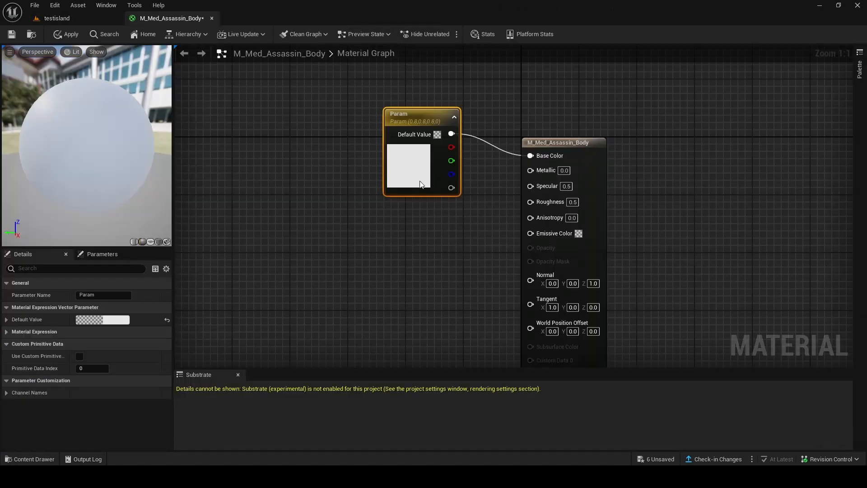
left_click_drag(424, 174, 420, 182)
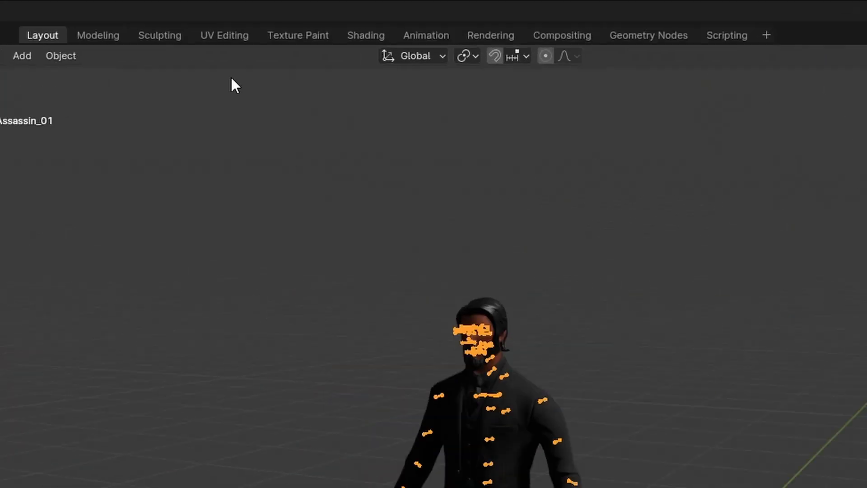
Step: Switch to Blender's Texture Paint workspace and load M_MED_Soldier_Assassin_Body_D.png from the existing images into the image editor
left_click(361, 80)
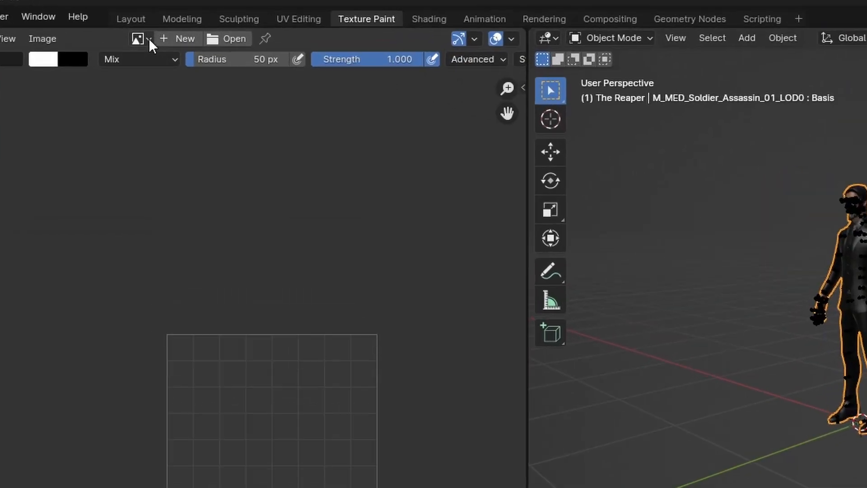
left_click(144, 38)
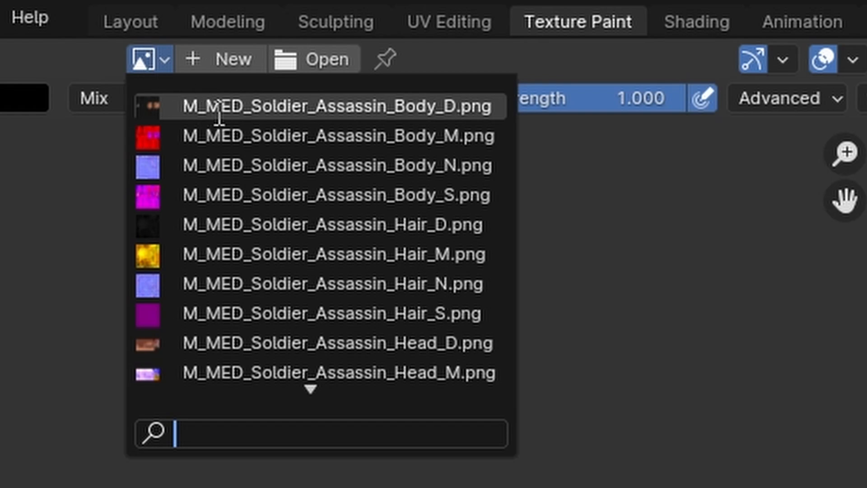
scroll(378, 378, "down", 1)
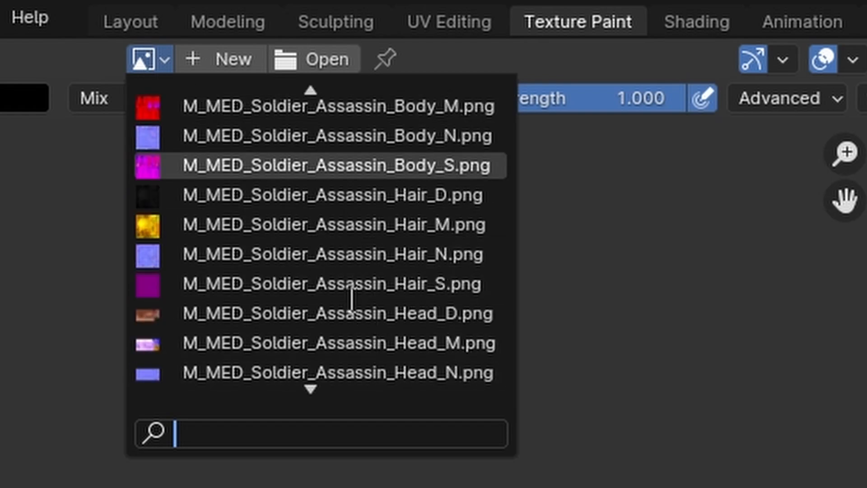
scroll(351, 298, "up", 1)
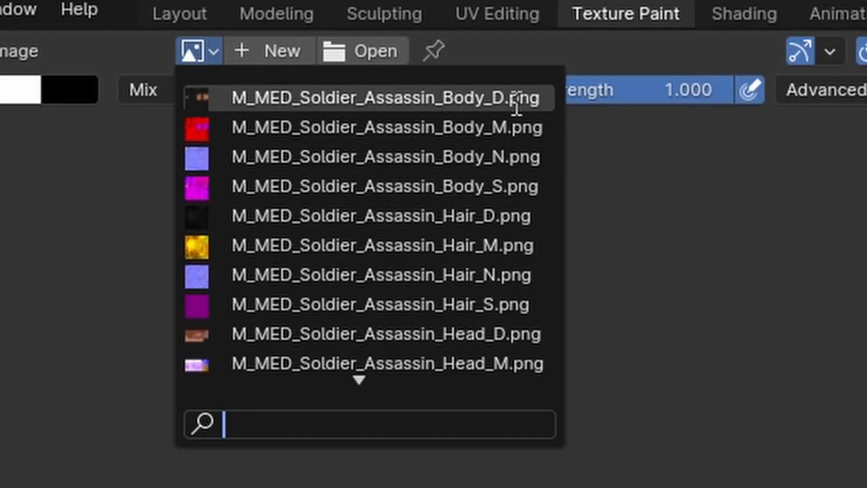
scroll(488, 310, "down", 3)
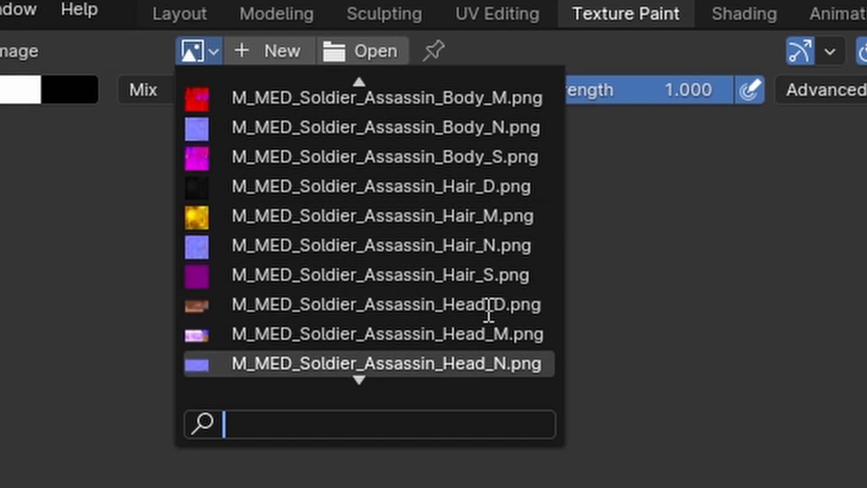
scroll(473, 131, "up", 1)
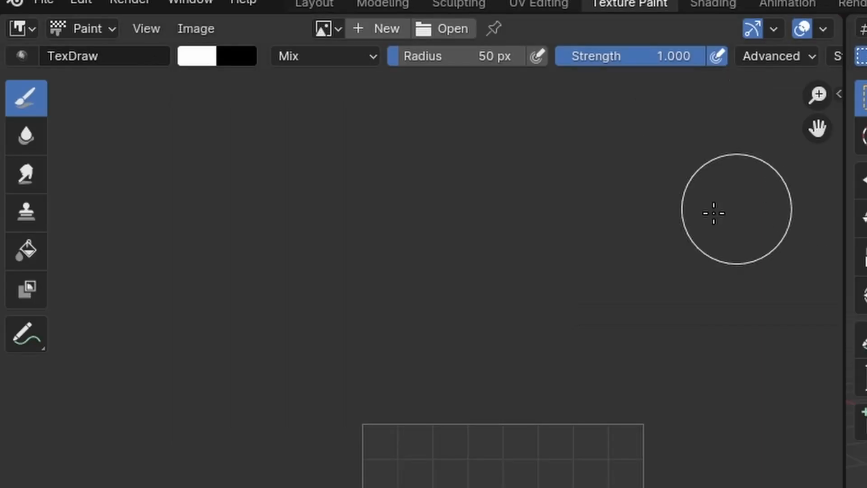
left_click(201, 51)
left_click(427, 61)
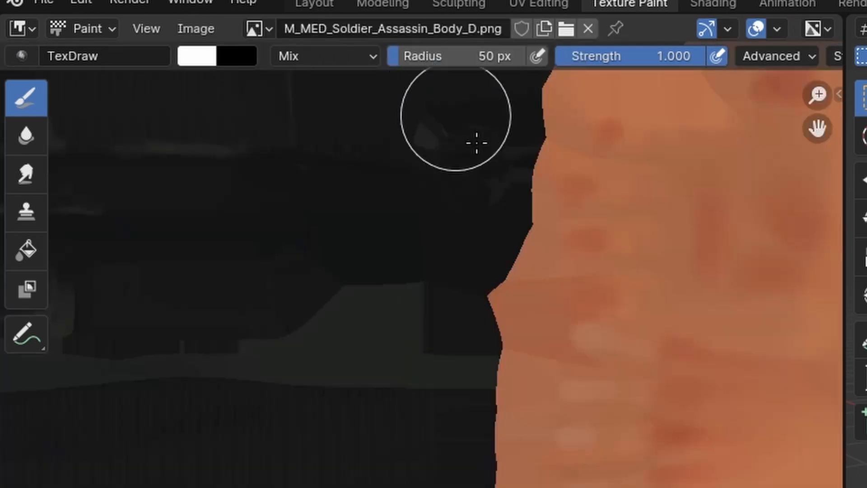
scroll(432, 264, "down", 3)
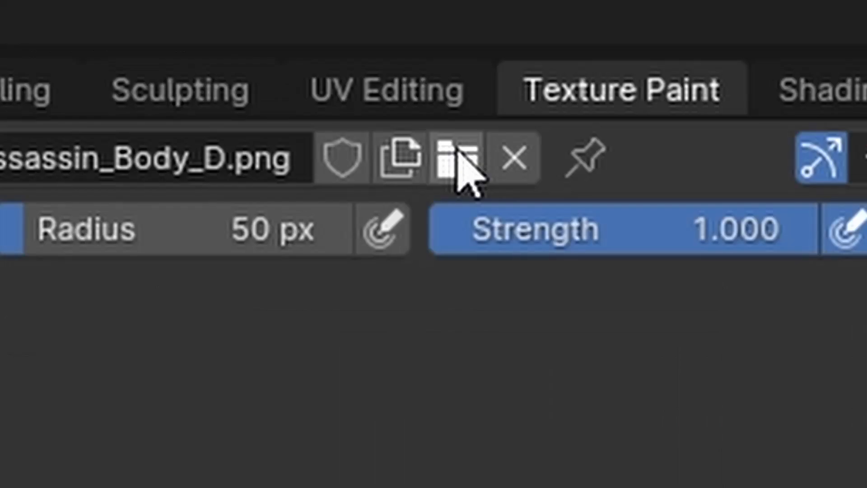
Step: Copy the folder path of the loaded body texture and open that Textures folder in File Explorer
left_click(456, 163)
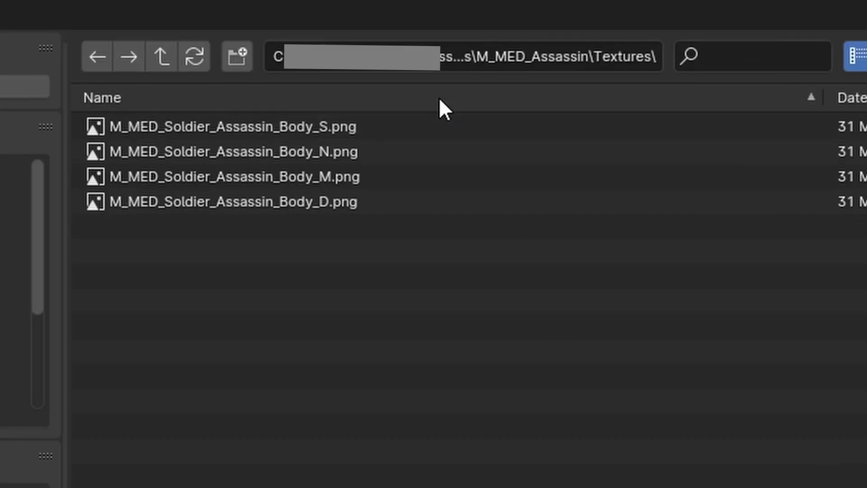
left_click(451, 46)
key("ctrl+c")
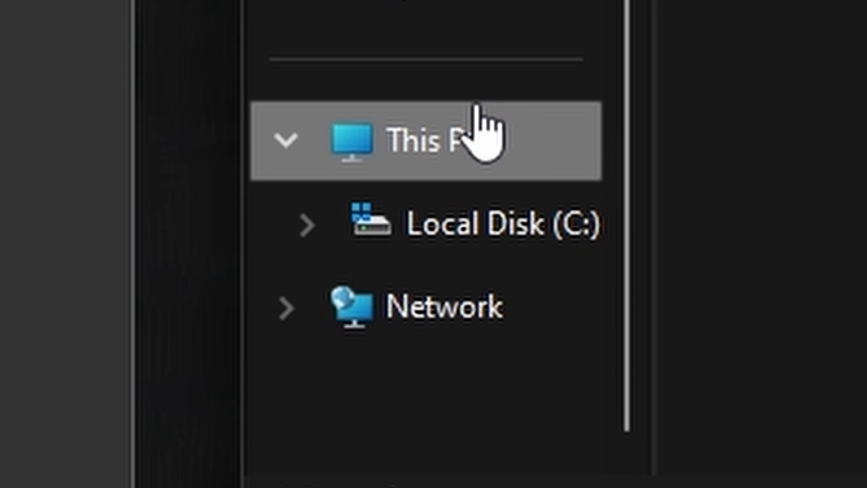
left_click(280, 70)
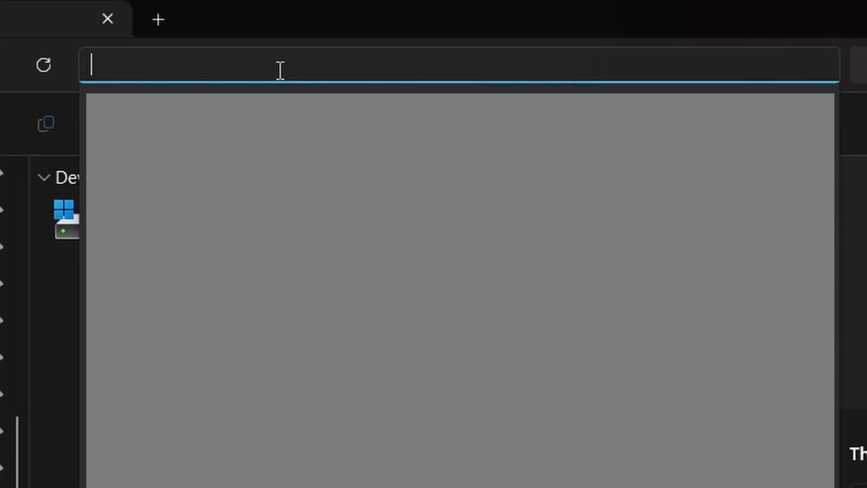
key("ctrl+v")
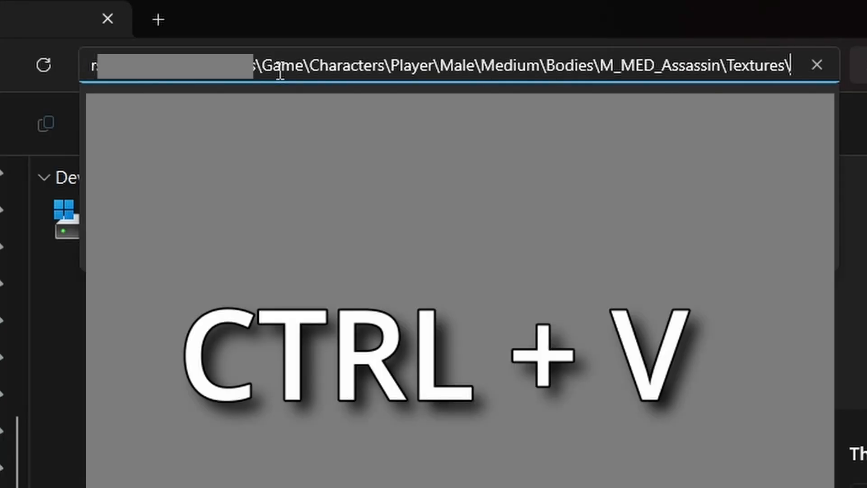
key("Return")
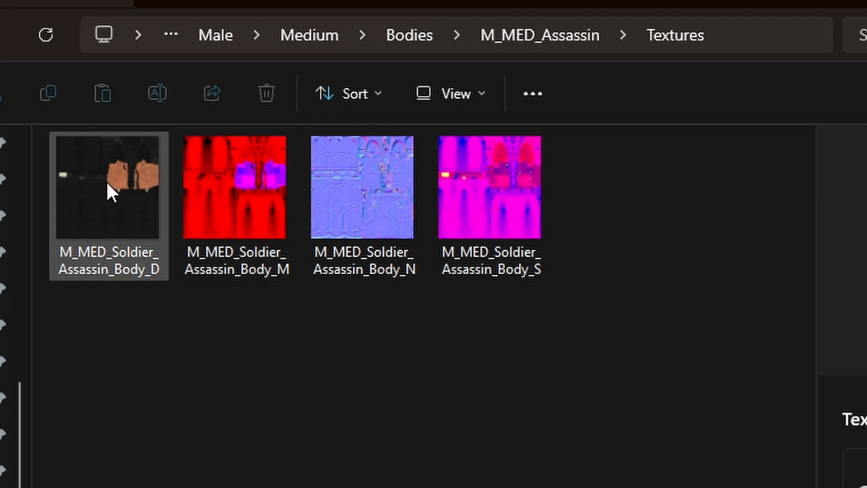
Step: Copy the four M_MED_Soldier_Assassin_Body textures (D, M, N and S) and go to New folder (2) in Pictures
left_click(254, 208, "ctrl")
left_click(354, 212, "ctrl")
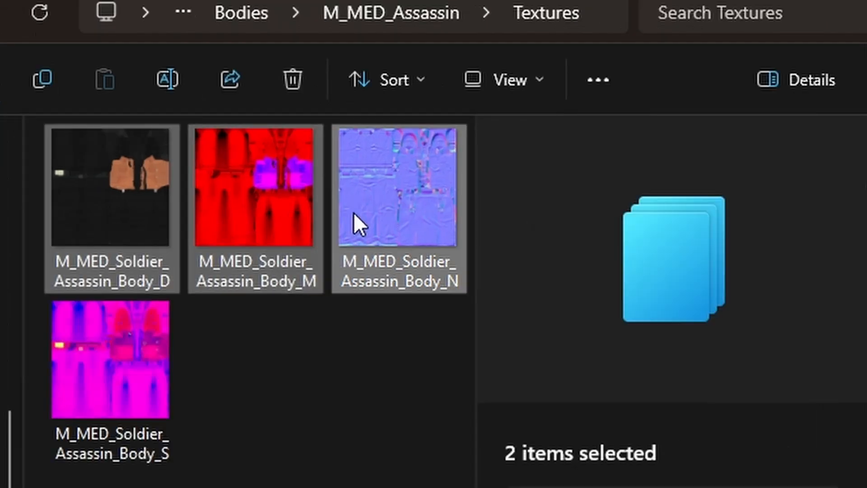
left_click(136, 345, "ctrl")
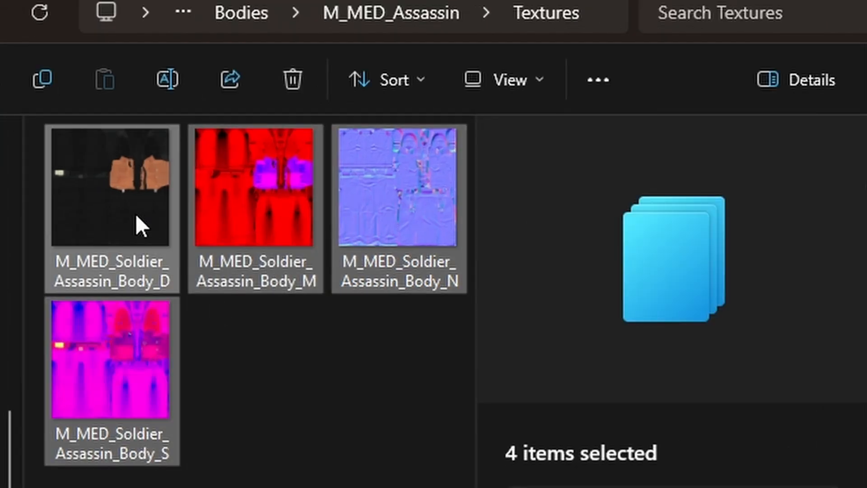
key("ctrl+c")
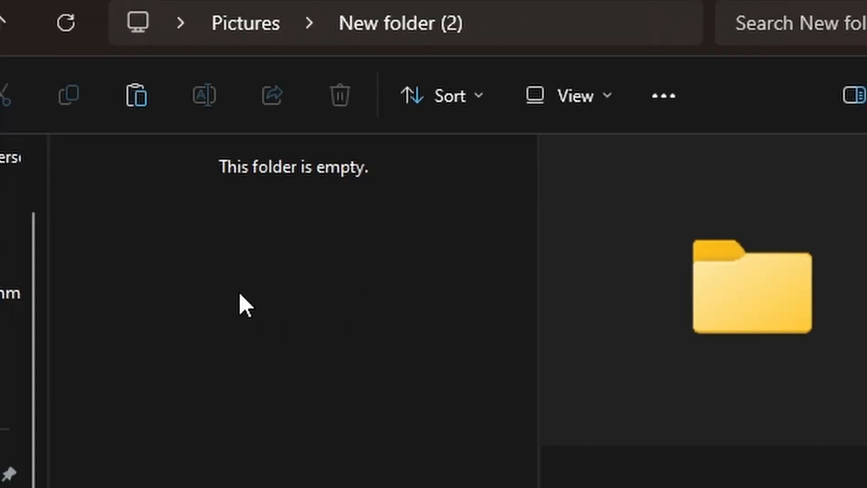
right_click(240, 294)
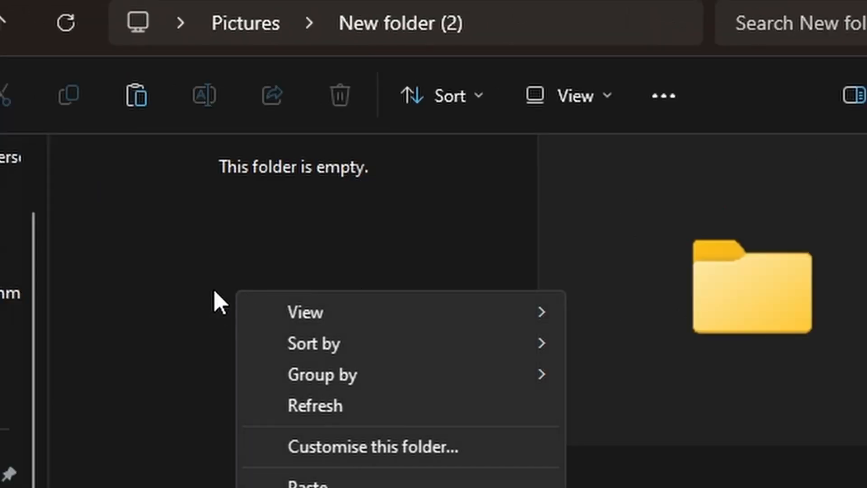
left_click(189, 271)
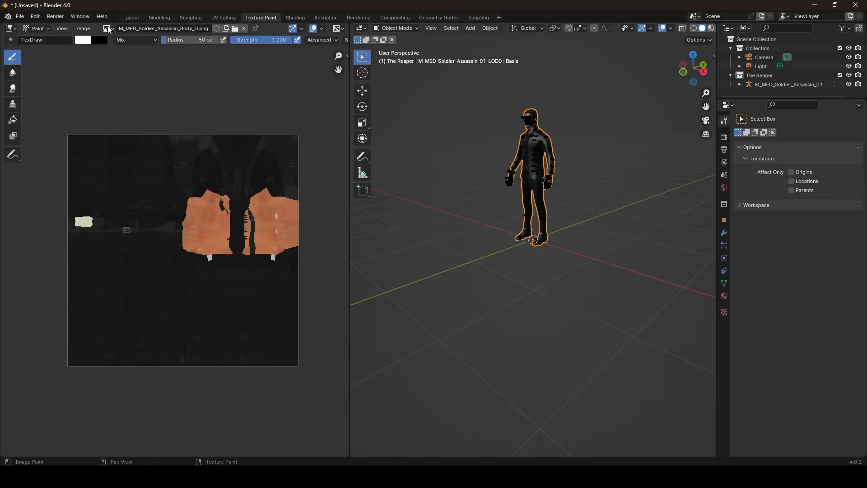
Step: Load M_MED_Soldier_Assassin_Hair_N.png in the image editor and copy all nine hair and head textures into New folder (2) in Pictures
left_click(109, 29)
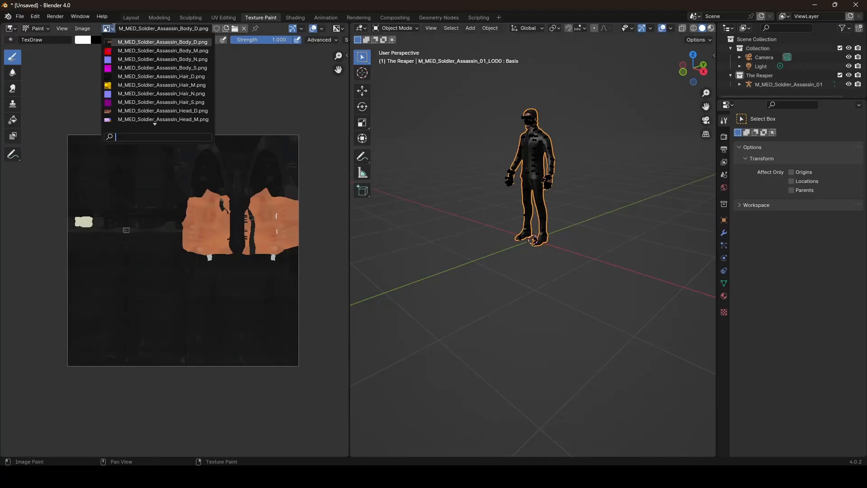
left_click(167, 93)
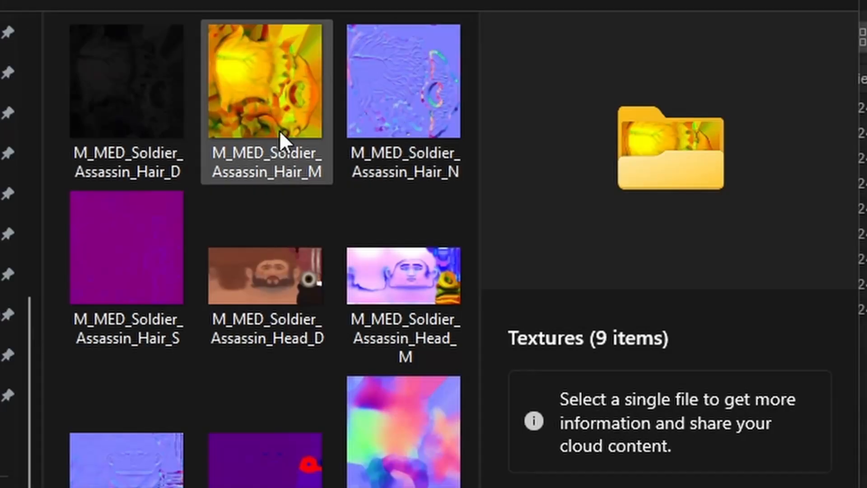
left_click(178, 101)
key("ctrl+a")
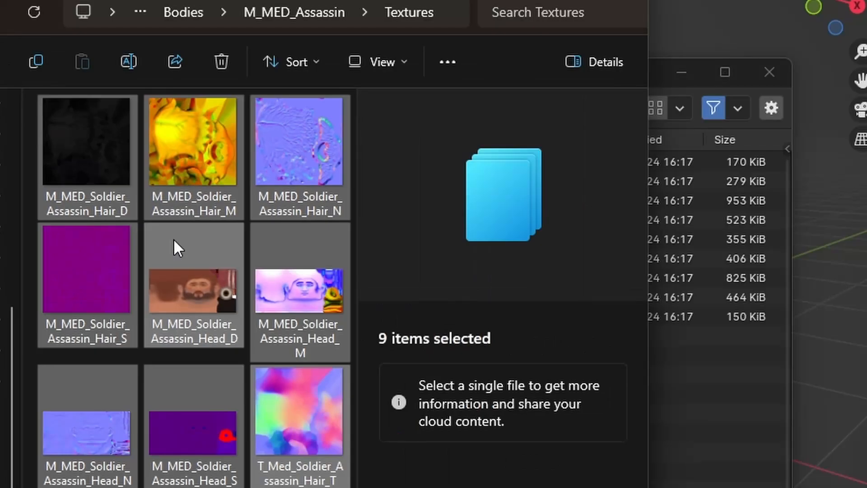
key("ctrl+c")
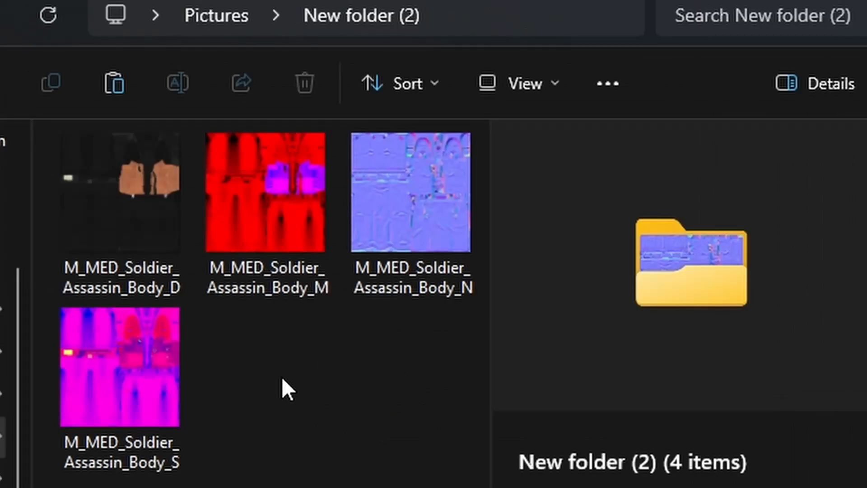
right_click(283, 378)
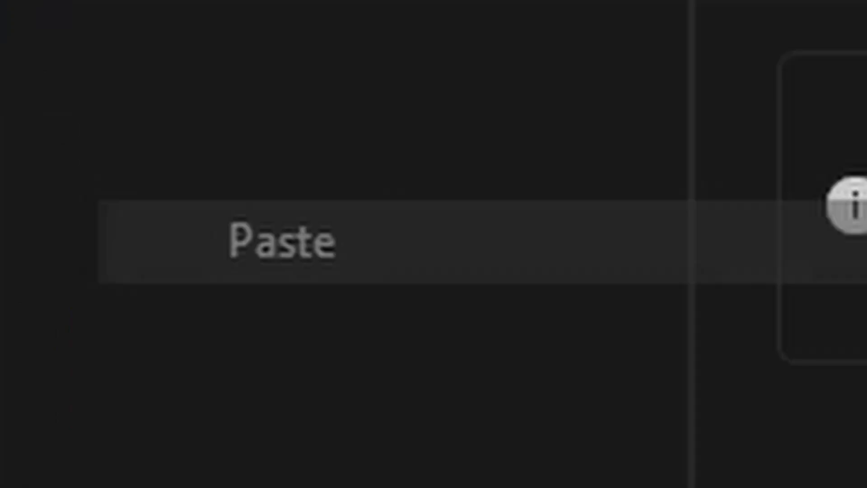
left_click(283, 242)
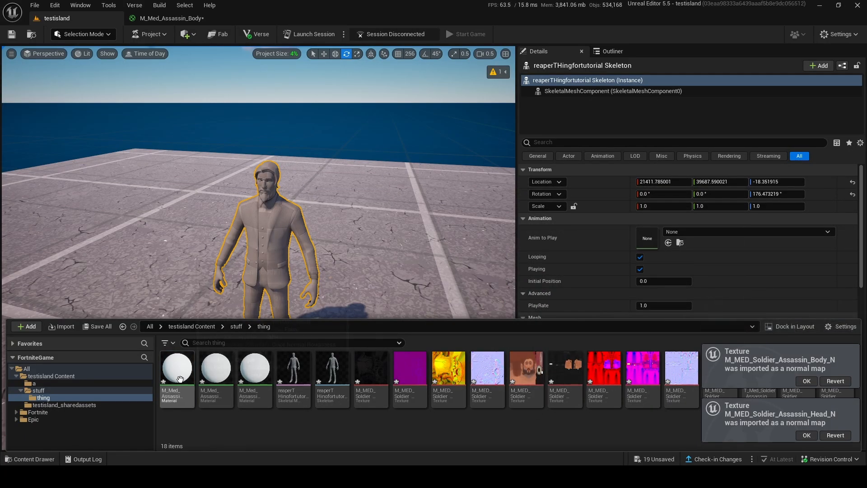
Step: Switch to Unreal Editor, open the M_Med_Assassin_Body material and delete its Param node
double_click(180, 379)
right_click(460, 196)
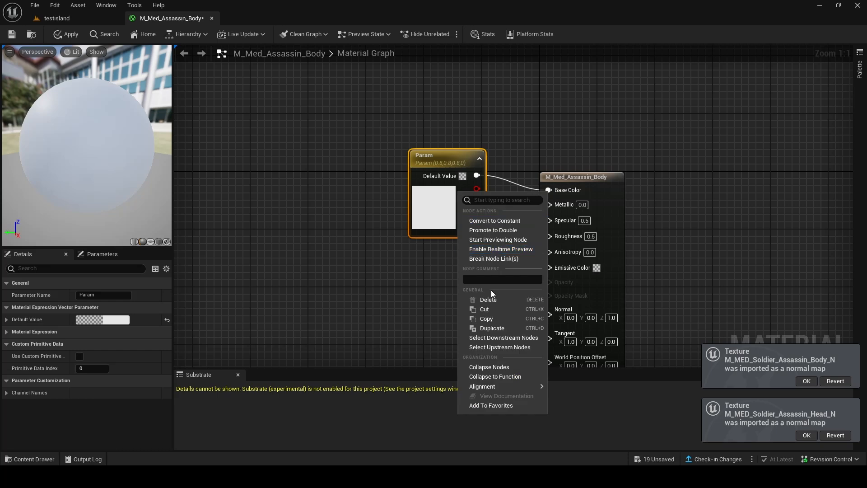
left_click(487, 300)
key("Home")
Step: Add the M_MED_Soldier_Assassin_Body D, N and S textures to the material graph as texture samples
left_click(8, 460)
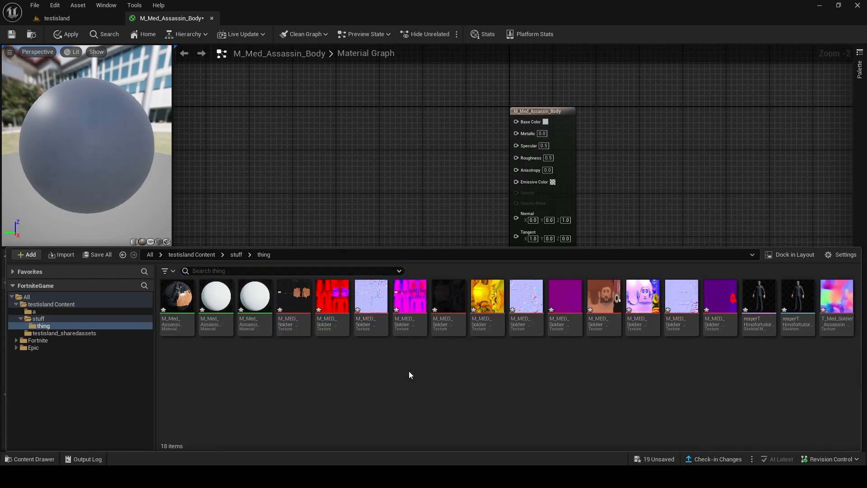
left_click(312, 325)
mouse_move(335, 302)
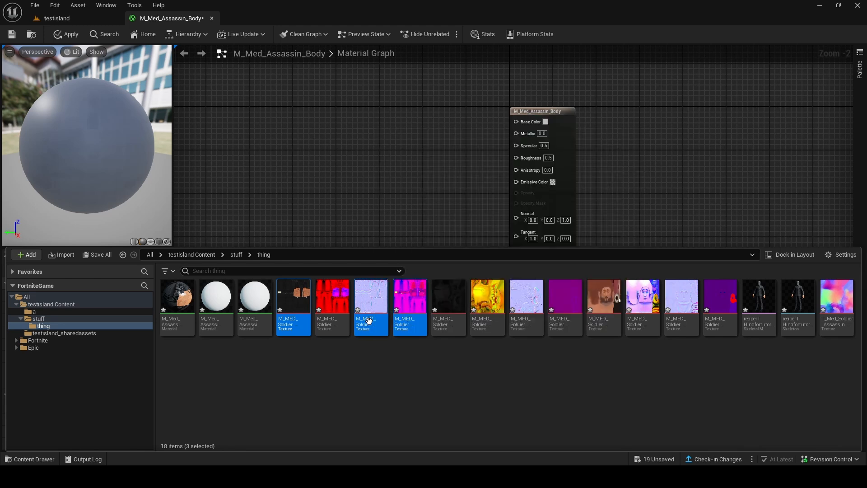
left_click_drag(368, 321, 354, 168)
Step: Move the body diffuse (D) texture sample clear of the others and connect its RGB output to Base Color
right_click_drag(374, 156, 340, 221)
left_click_drag(372, 238, 334, 129)
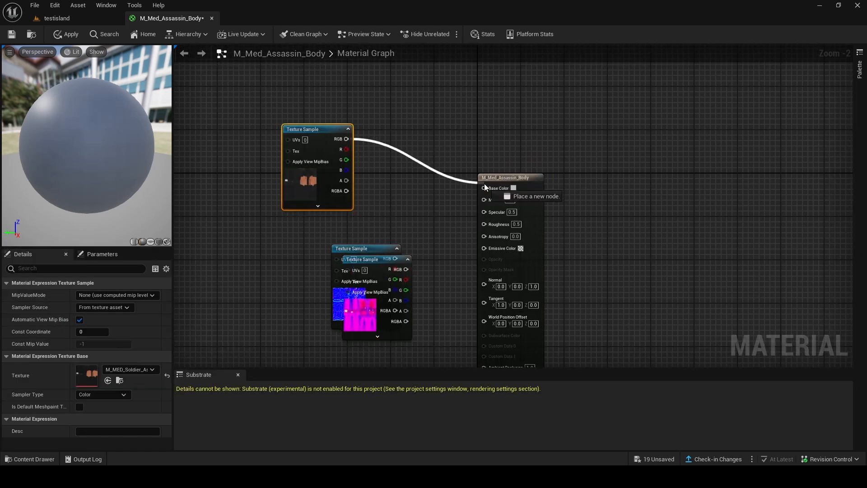
left_click_drag(484, 183, 484, 186)
right_click_drag(338, 240, 340, 194)
right_click(339, 289)
left_click(219, 324)
left_click(327, 106)
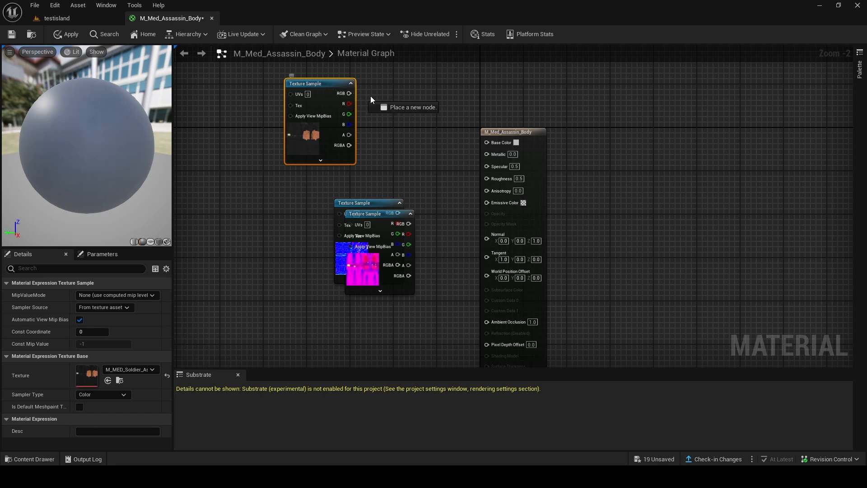
left_click_drag(481, 141, 489, 140)
Step: Connect the body normal map sample's RGB output to the Normal input and space out the overlapping samples
left_click_drag(348, 204, 288, 177)
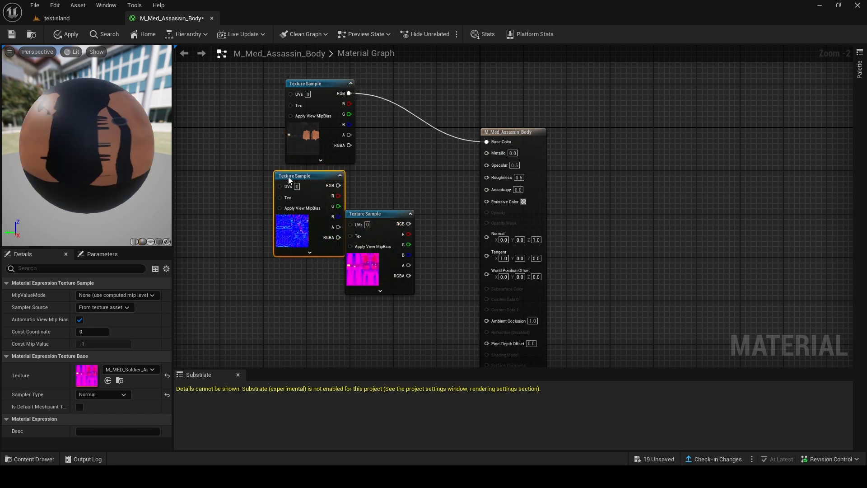
right_click_drag(316, 183, 307, 140)
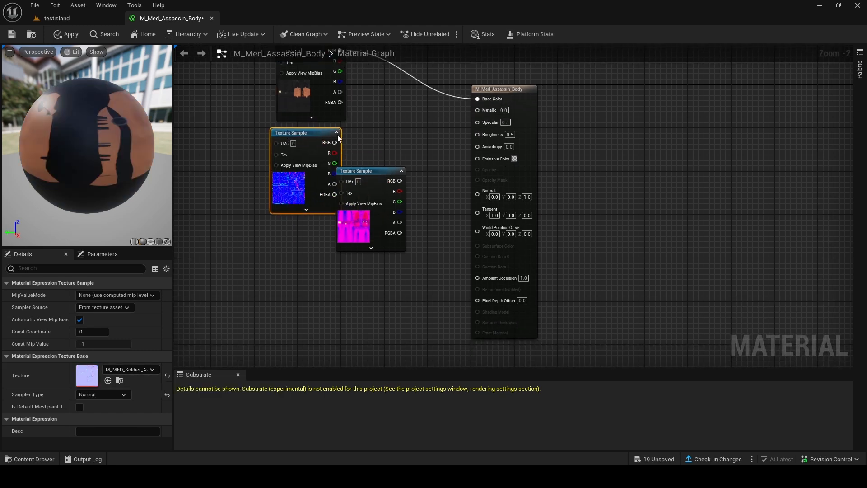
left_click_drag(481, 201, 473, 199)
left_click_drag(365, 175, 365, 148)
left_click_drag(300, 147, 300, 224)
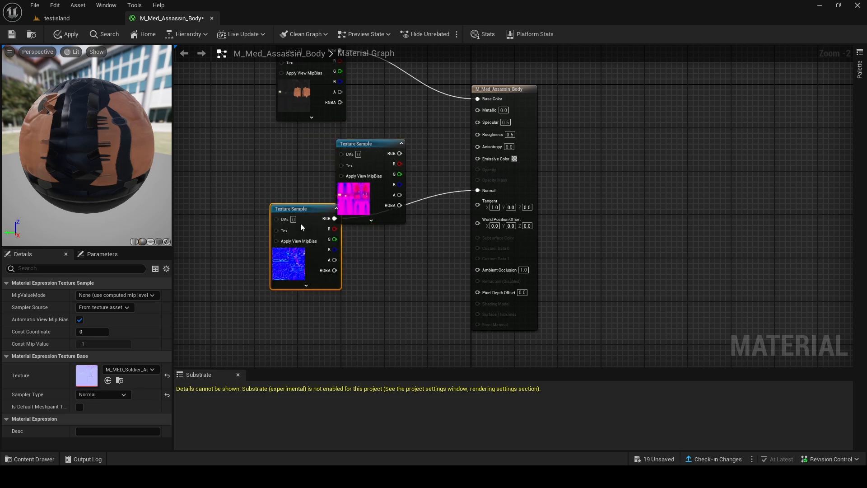
Step: Place the body S texture sample above the normal map and connect G to Metallic, R to Specular and B to Roughness
left_click_drag(378, 147, 312, 134)
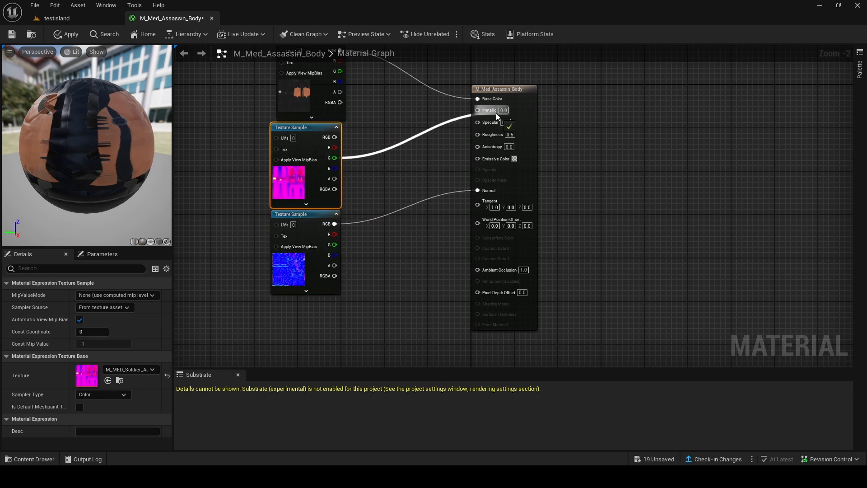
left_click_drag(496, 113, 493, 121)
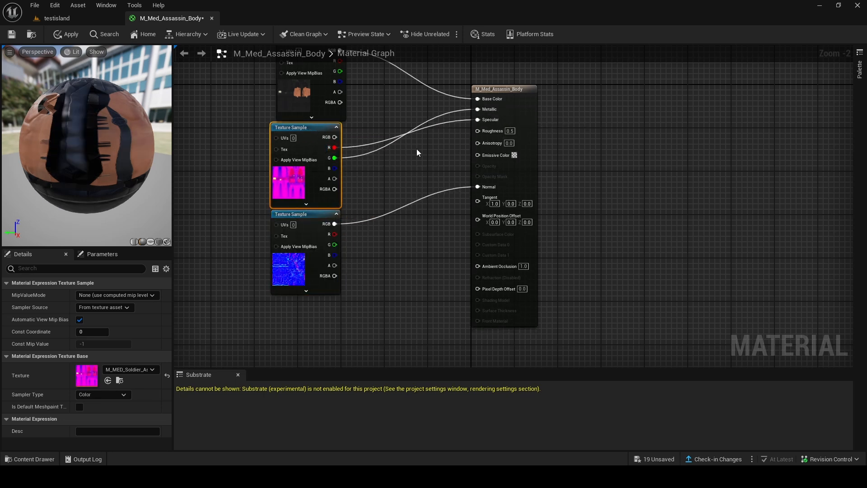
left_click_drag(338, 169, 387, 168)
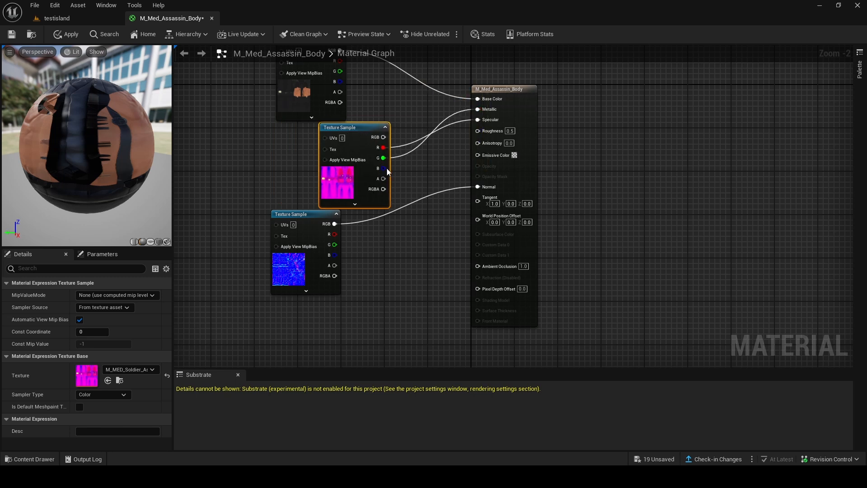
Step: Check the character in the testisland level, and enable and apply Used with Skeletal Mesh on the M_Med_Assassin_Body material
left_click(57, 18)
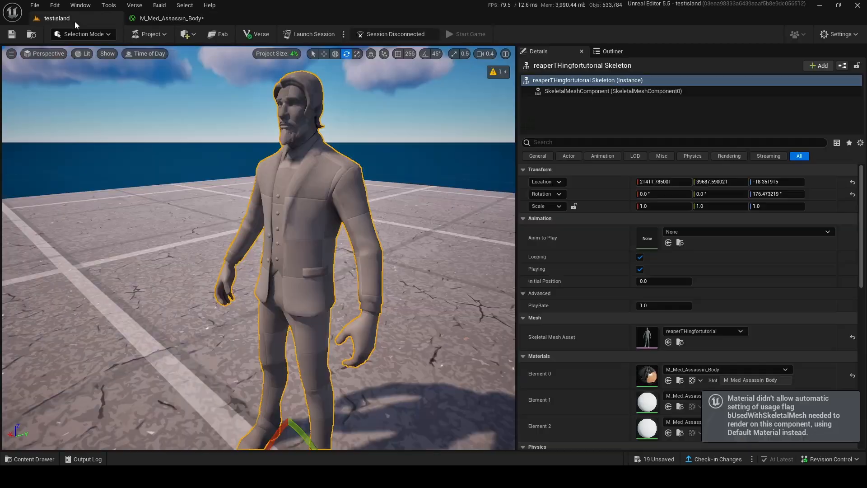
right_click_drag(258, 248, 307, 257)
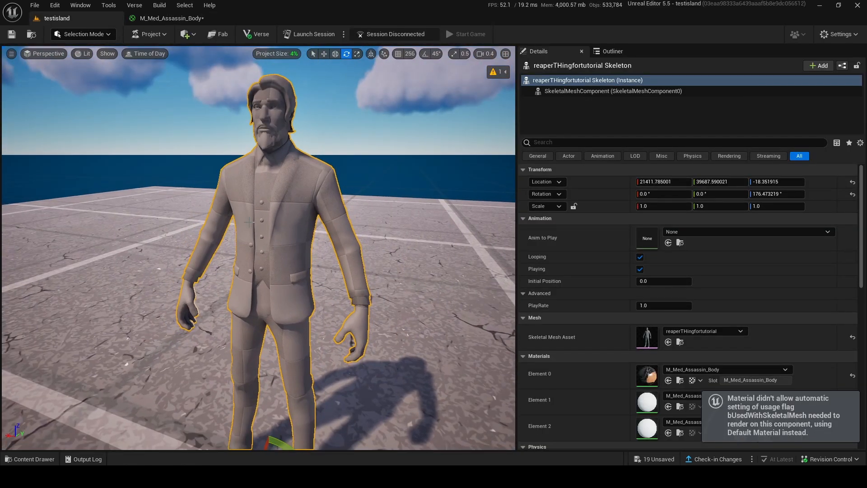
left_click(186, 18)
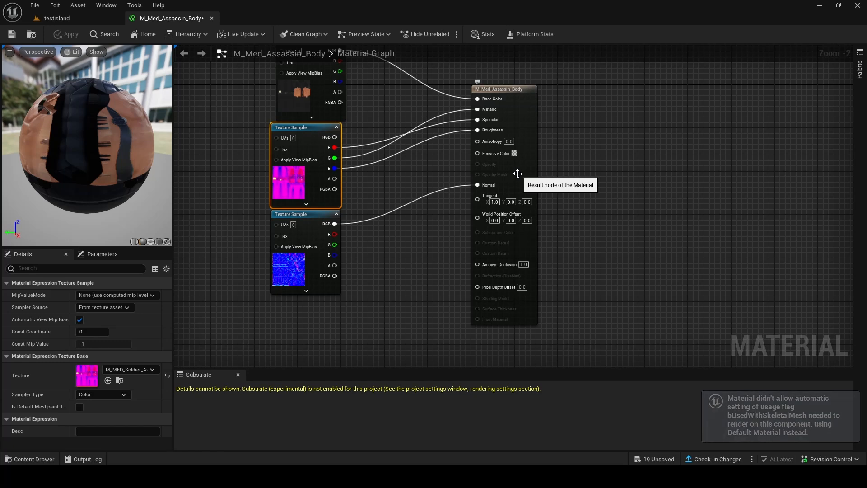
left_click(522, 115)
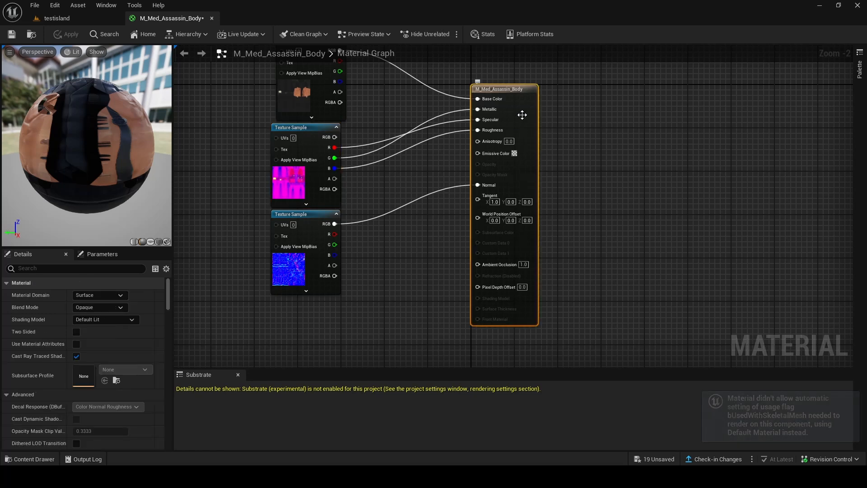
left_click(85, 272)
type("usage")
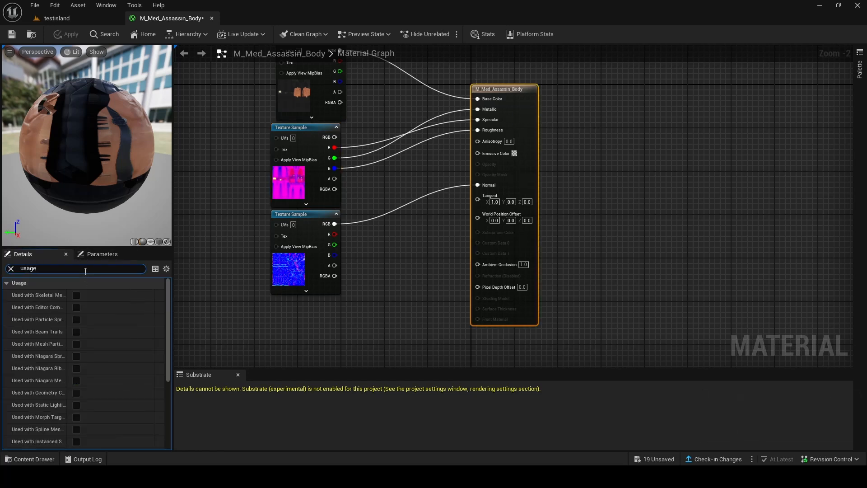
left_click(75, 295)
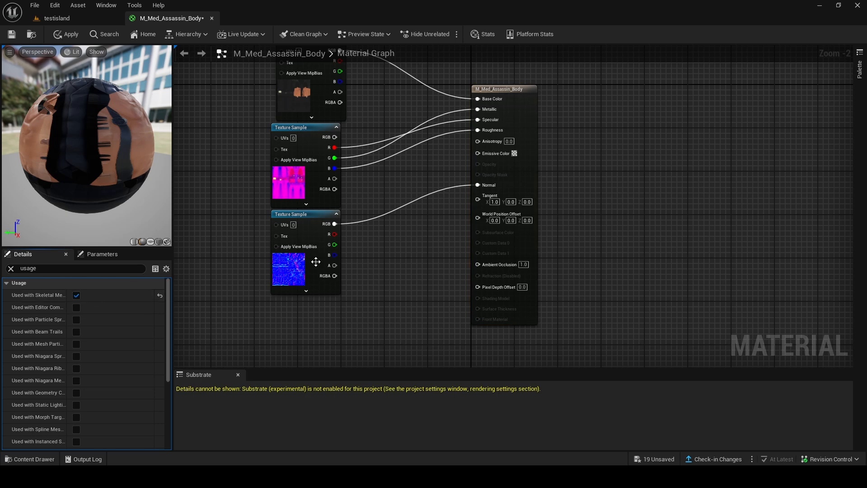
left_click(68, 36)
Step: Return to the testisland level, open the M_Med_Assassin_Hair material and delete its Param node
left_click(82, 19)
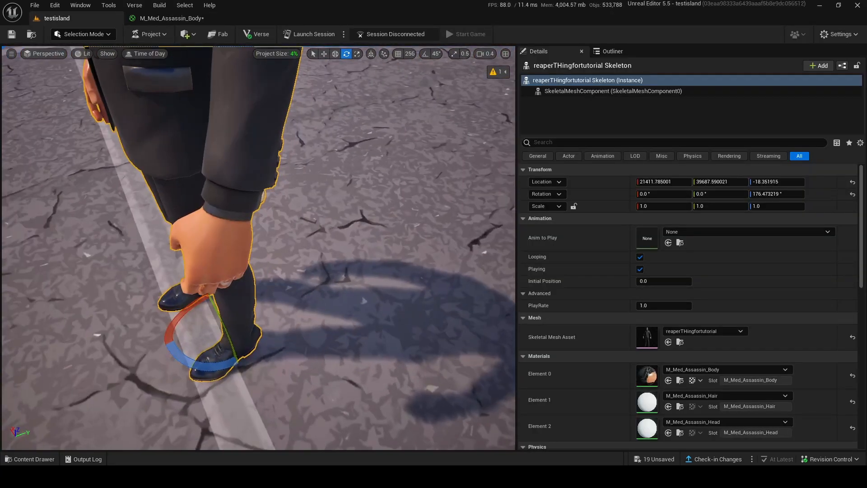
right_click_drag(258, 247, 258, 167)
scroll(258, 247, "down", 1)
left_click_drag(342, 271, 342, 334)
middle_click_drag(310, 257, 465, 189)
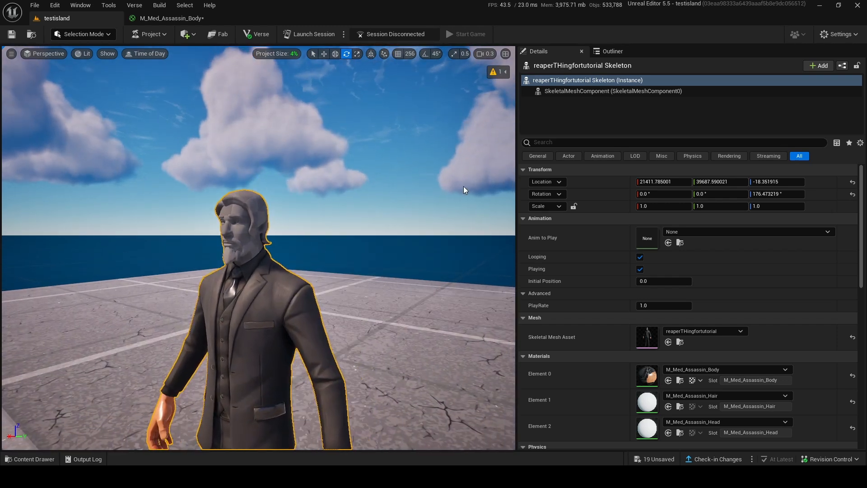
left_click(30, 459)
left_click(217, 380)
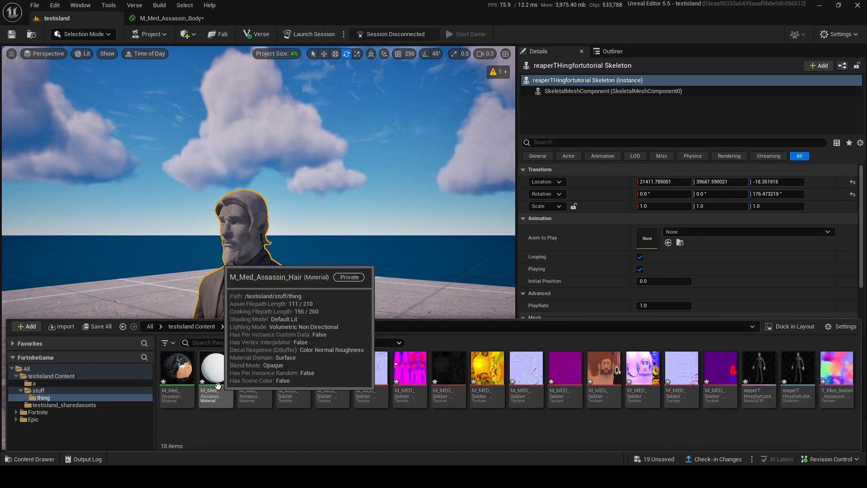
double_click(217, 379)
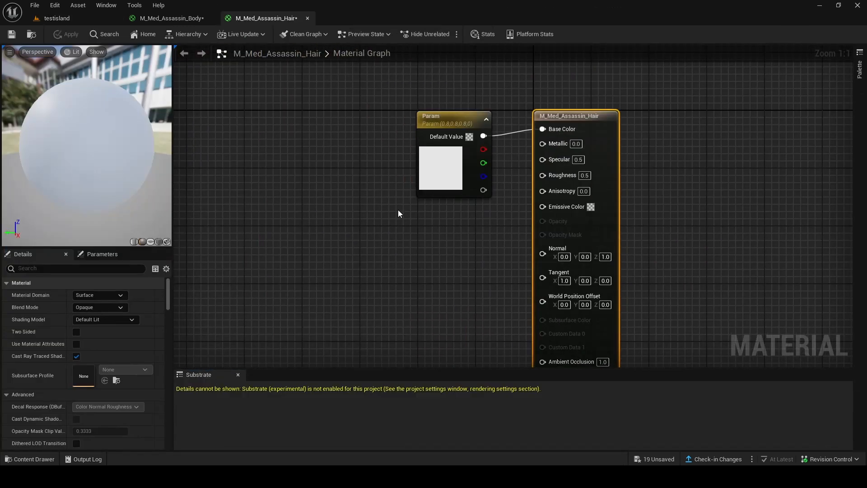
right_click(458, 156)
left_click(487, 260)
Step: Add the M_MED_Soldier_Assassin_Hair D, M, N and S textures to the hair material graph as texture samples
key("ctrl+space")
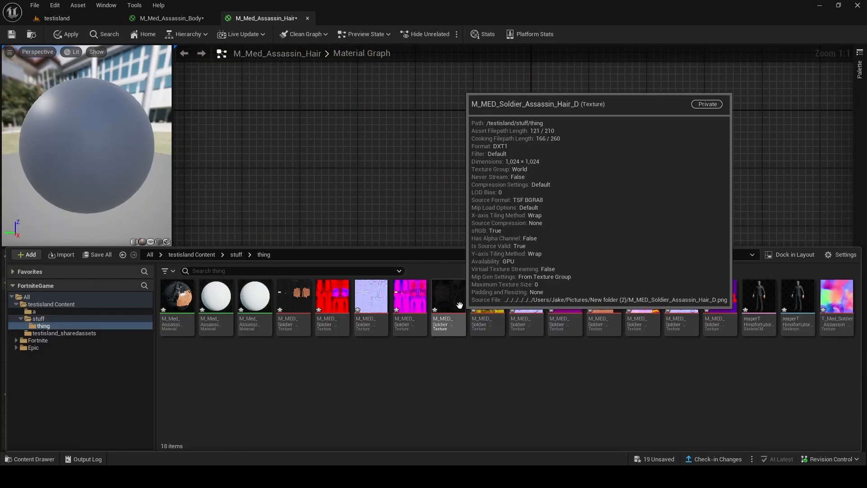
left_click(452, 318)
left_click(497, 323, "ctrl")
left_click(540, 326, "ctrl")
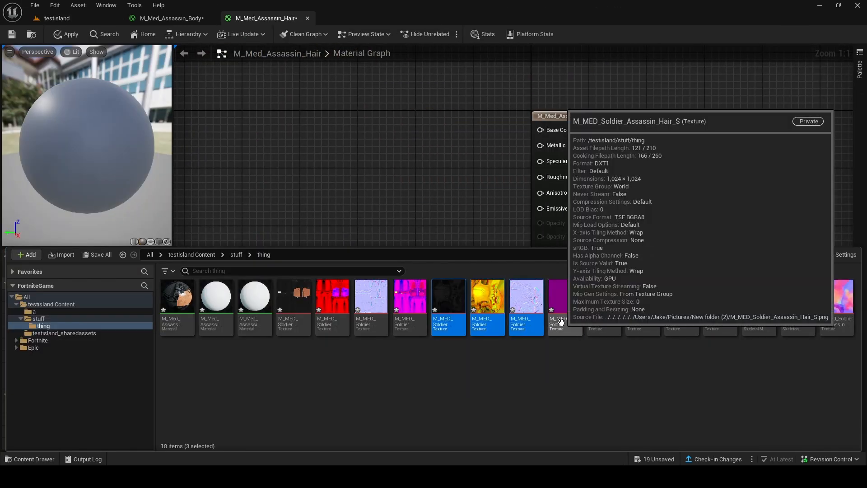
left_click(560, 323, "ctrl")
left_click_drag(523, 323, 405, 132)
Step: Move the hair diffuse (D) texture sample aside and connect its RGB output to Base Color
right_click_drag(412, 152, 381, 204)
left_click_drag(424, 190, 288, 95)
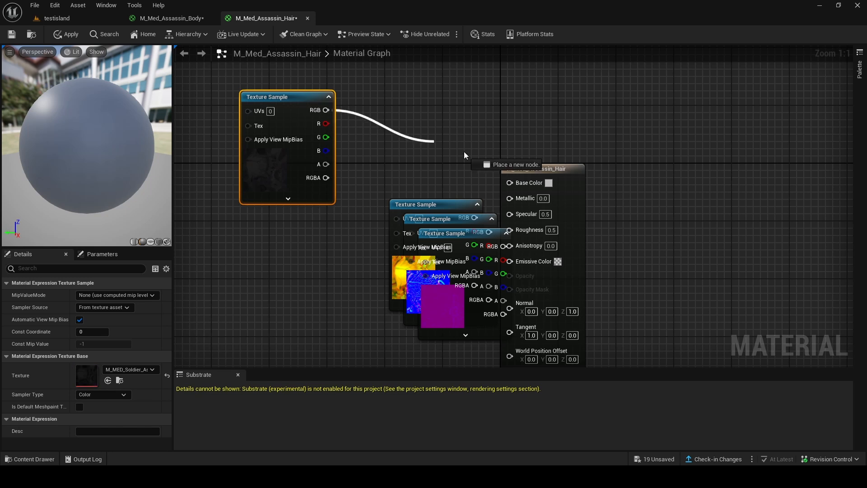
left_click_drag(524, 181, 523, 182)
Step: Move the hair M texture sample out of the way and connect the hair normal map's RGB output to Normal
right_click_drag(470, 189, 450, 147)
left_click_drag(416, 161, 202, 206)
left_click_drag(430, 176, 303, 191)
left_click_drag(342, 205, 489, 259)
Step: Position the hair S texture sample and connect its G output to Metallic, R to Specular and B to Roughness
left_click_drag(440, 195, 369, 157)
left_click(415, 151)
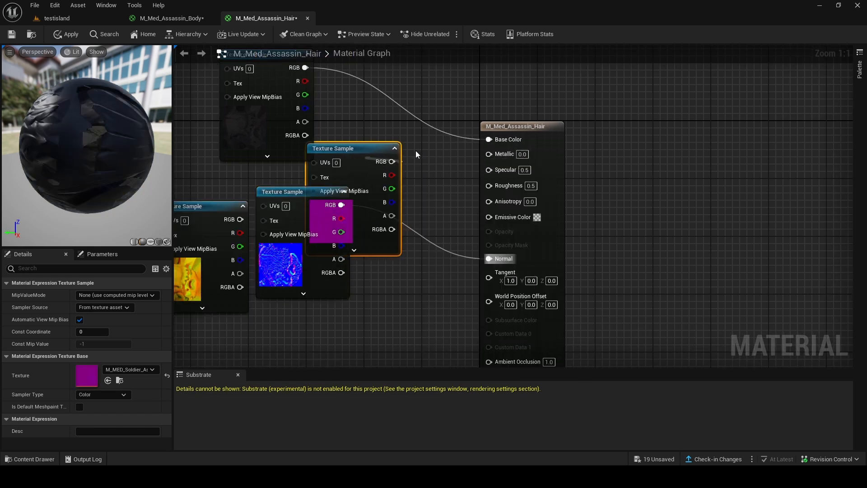
left_click_drag(393, 175, 489, 166)
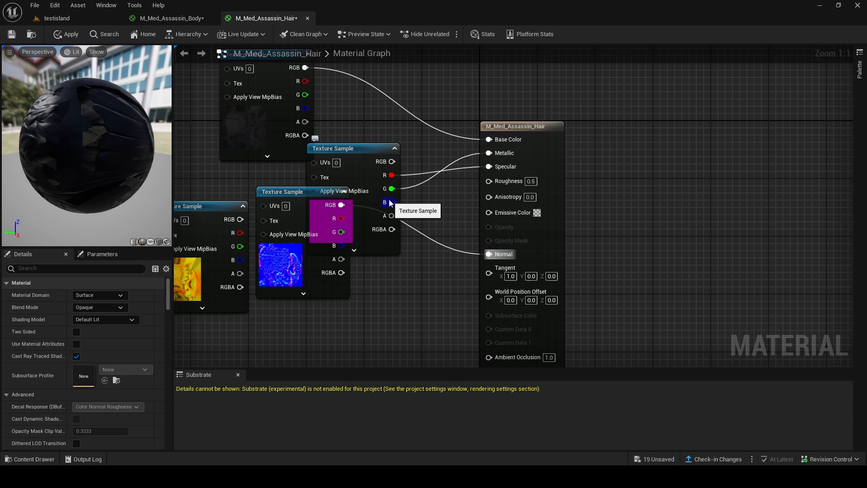
left_click_drag(391, 203, 491, 181)
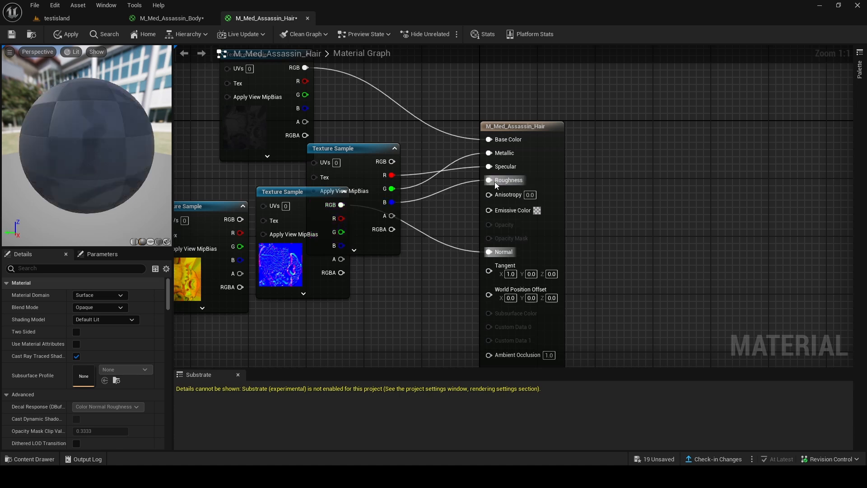
Step: Enable Used with Skeletal Mesh on the M_Med_Assassin_Hair material and check the character in the testisland level
left_click(44, 269)
type("usage")
key("Caps_Lock")
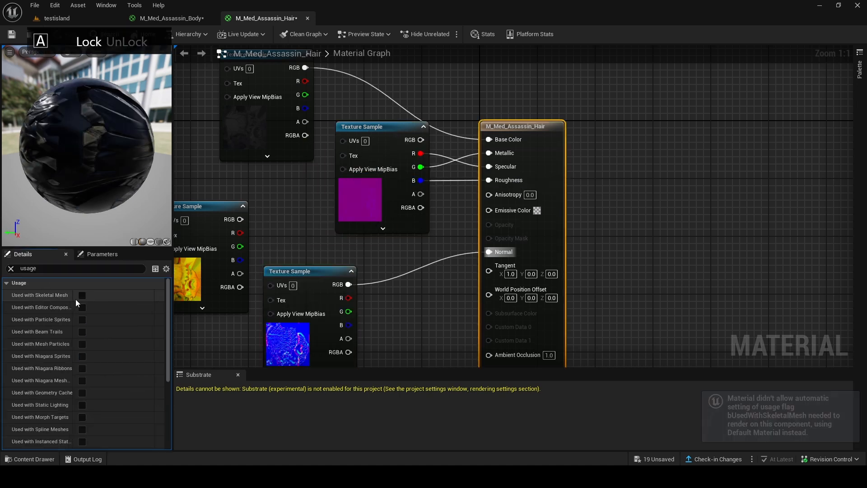
left_click(82, 295)
left_click(57, 18)
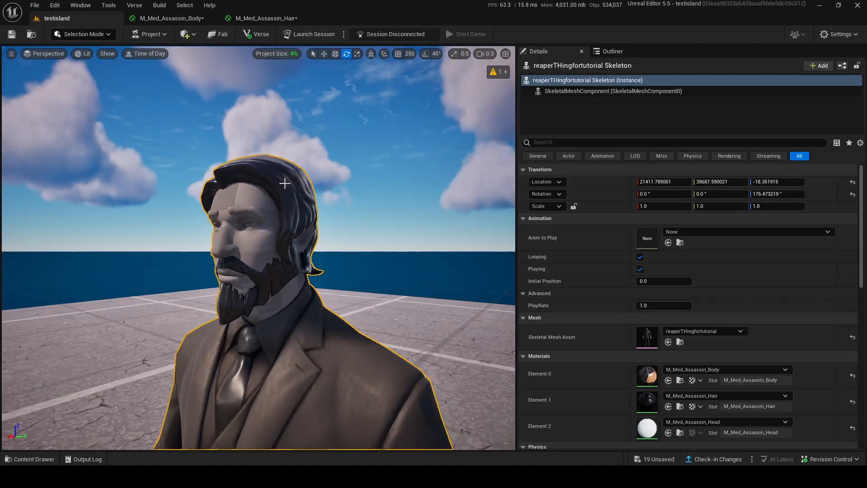
Step: Open the M_Med_Assassin_Head material and delete the Param node that feeds its Base Color
mouse_move(284, 182)
right_mouse_down()
mouse_move(334, 178)
mouse_move(275, 198)
mouse_move(352, 199)
mouse_move(289, 199)
mouse_move(289, 189)
right_mouse_up()
scroll(353, 199, "up", 1)
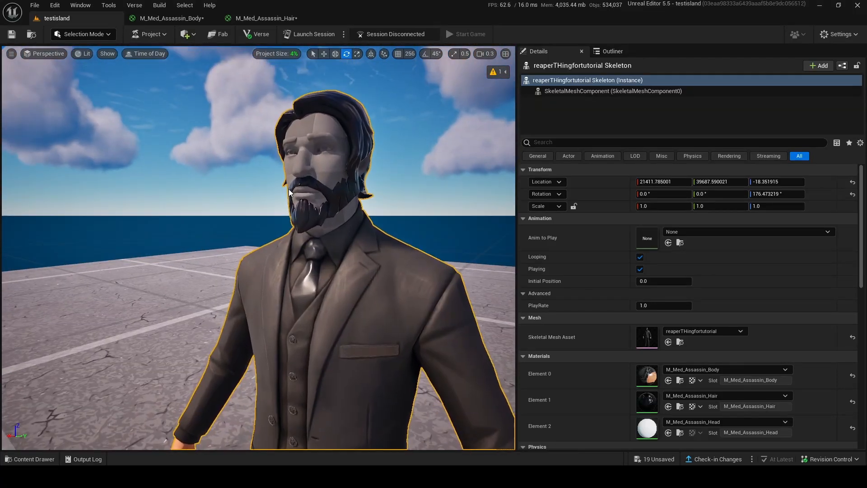
left_click(29, 458)
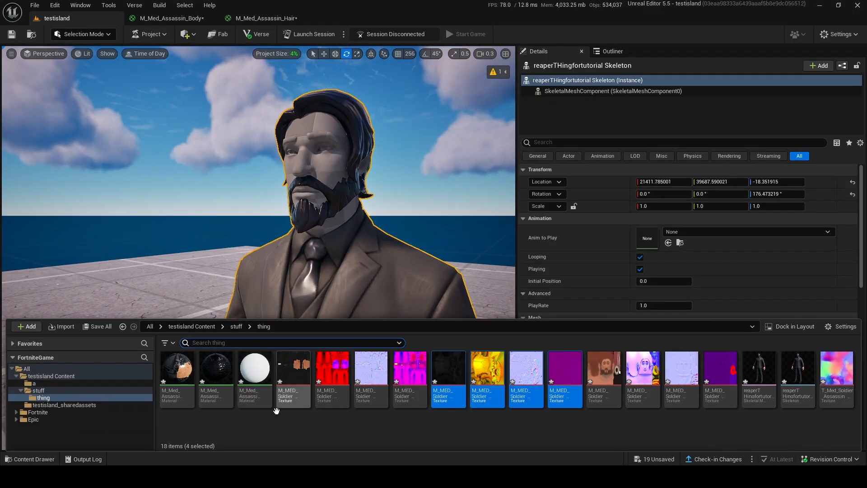
left_click(255, 375)
double_click(256, 377)
right_click(384, 164)
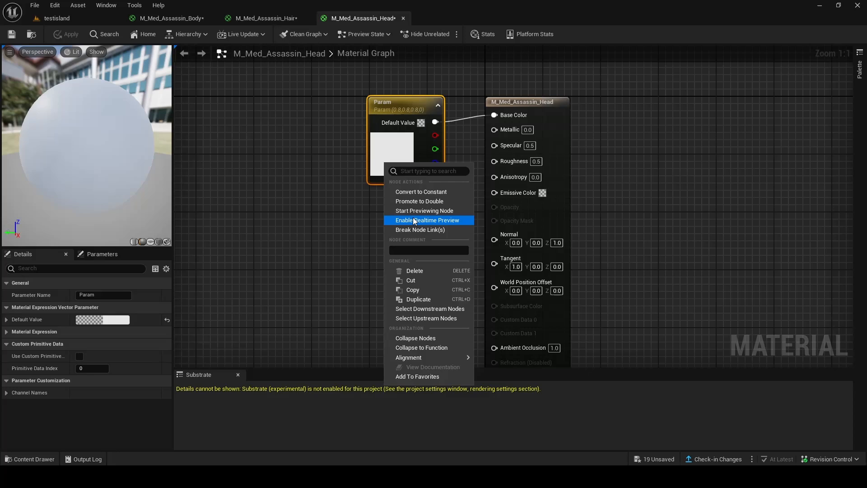
left_click(416, 270)
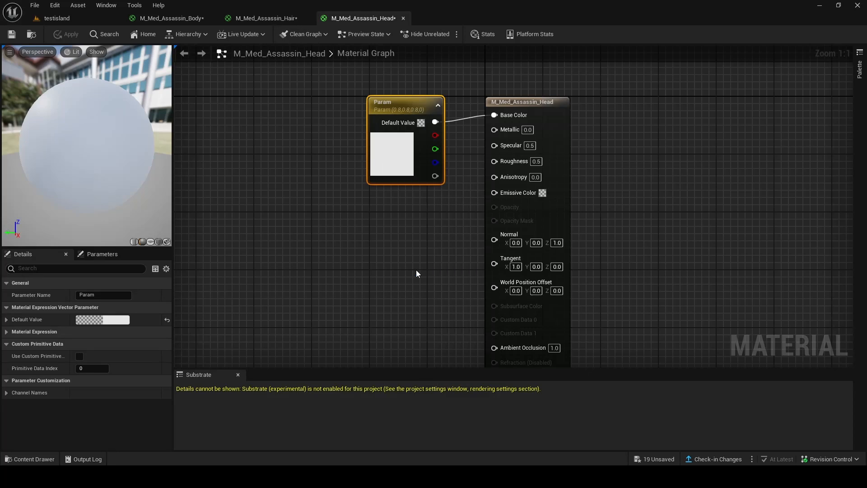
Step: Add the four head textures to the graph, connecting the diffuse RGB to Base Color and the normal map's RGB to Normal
left_click(29, 460)
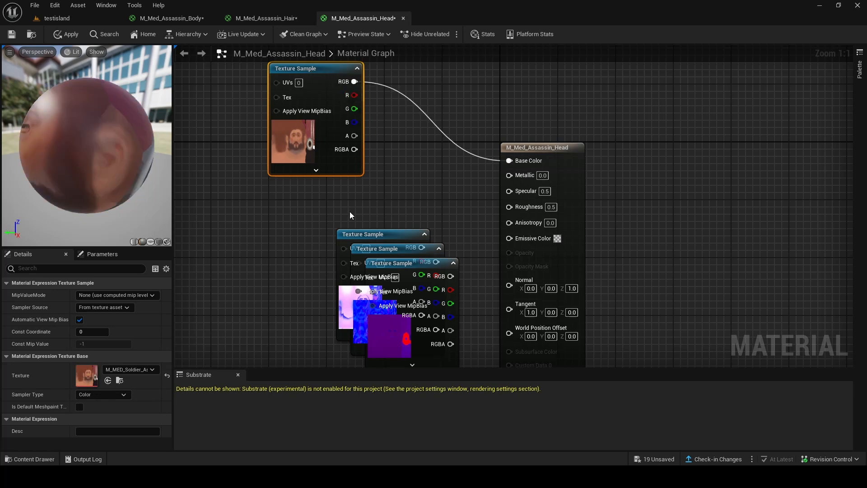
left_click_drag(372, 236, 259, 204)
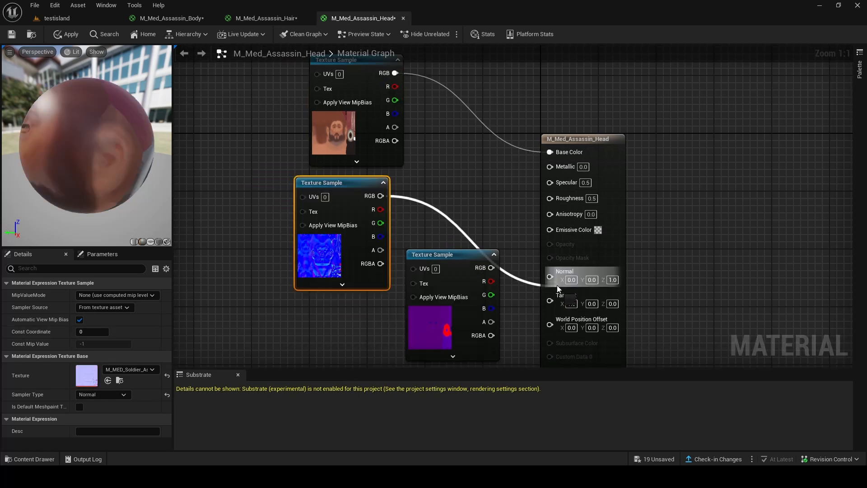
left_click_drag(558, 286, 555, 277)
Step: Connect the head S texture sample's R to Specular, G to Metallic and B to Roughness, placing it above the normal map sample
left_click_drag(490, 274, 416, 303)
left_click_drag(474, 264, 550, 167)
left_click_drag(417, 324, 574, 196)
left_click_drag(338, 190, 296, 313)
left_click_drag(405, 297, 369, 196)
Step: Enable Used with Skeletal Mesh on the M_Med_Assassin_Head material and apply the changes
left_click(625, 175)
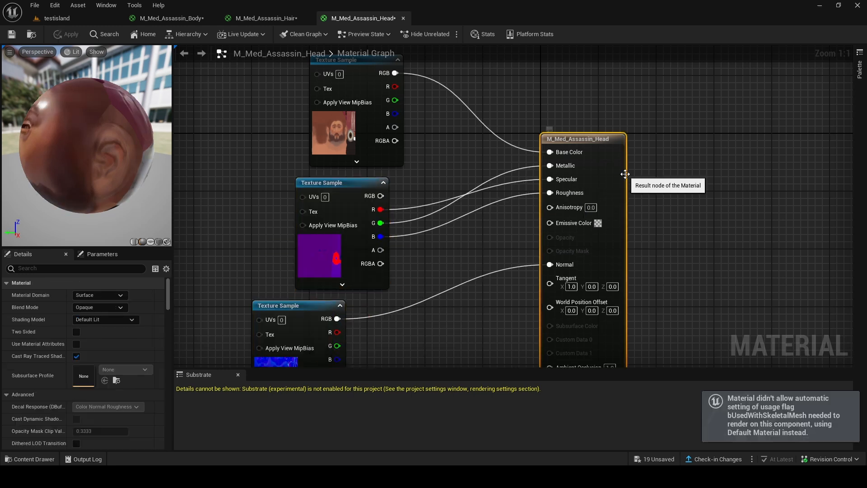
left_click(110, 265)
type("USAGE")
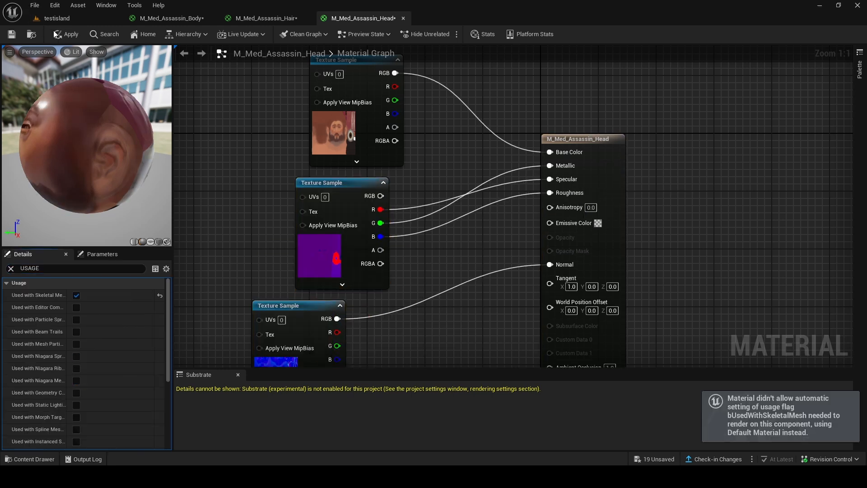
left_click(57, 32)
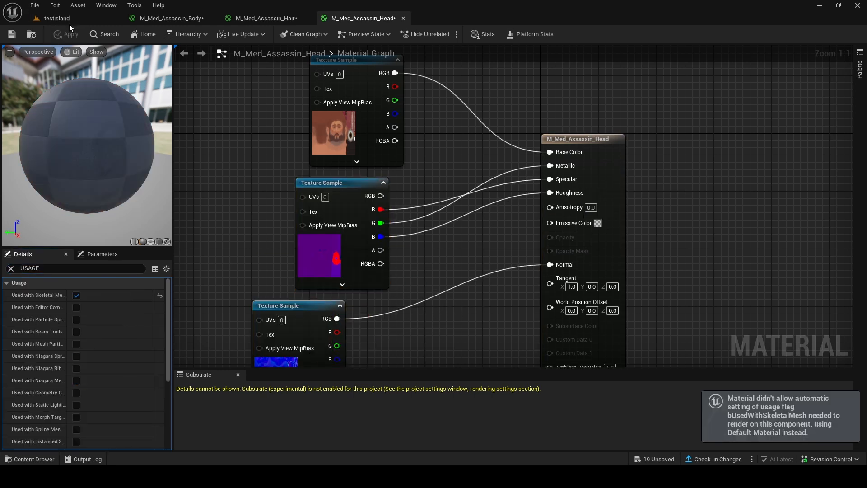
Step: Return to the testisland level and examine the fully textured character from several distances and angles
left_click(69, 22)
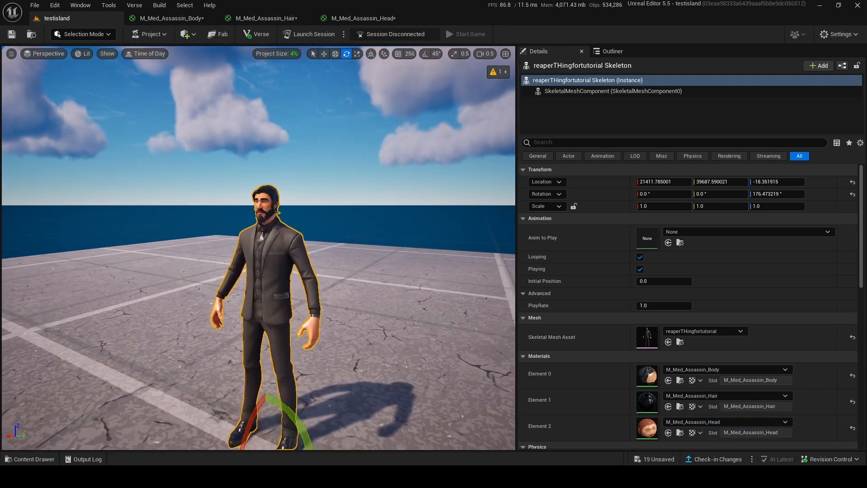
key("w")
scroll(258, 247, "down", 2)
mouse_move(259, 248)
right_mouse_down()
mouse_move(289, 248)
mouse_move(235, 247)
mouse_move(235, 316)
mouse_move(226, 325)
mouse_move(226, 235)
mouse_move(226, 253)
mouse_move(244, 262)
mouse_move(244, 253)
right_mouse_up()
key("s")
scroll(244, 262, "up", 2)
key("w")
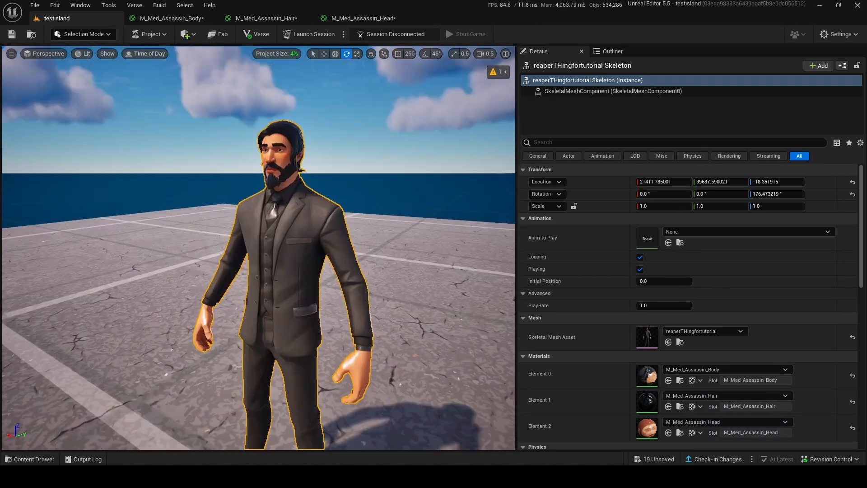
key("s")
right_click_drag(332, 170, 344, 166)
scroll(330, 165, "down", 3)
left_click(329, 165)
key("w")
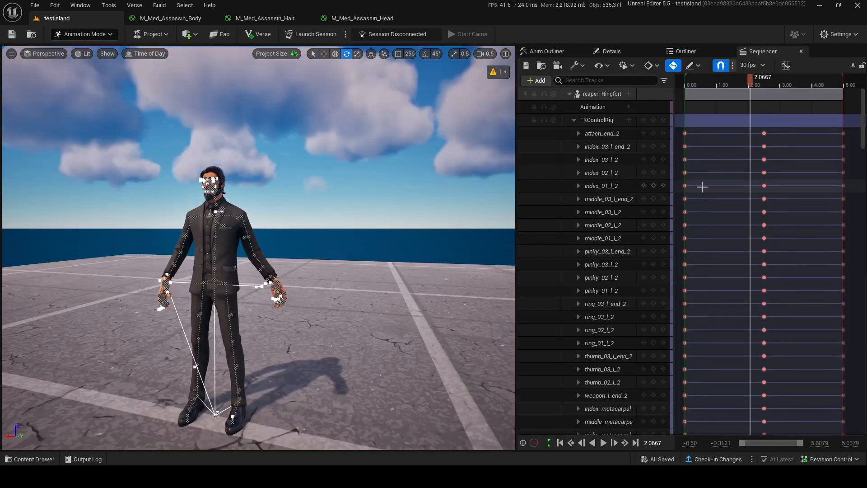
Step: Scrub through the character's FKControlRig animation in Sequencer to preview the arm movement
left_click_drag(746, 87, 794, 199)
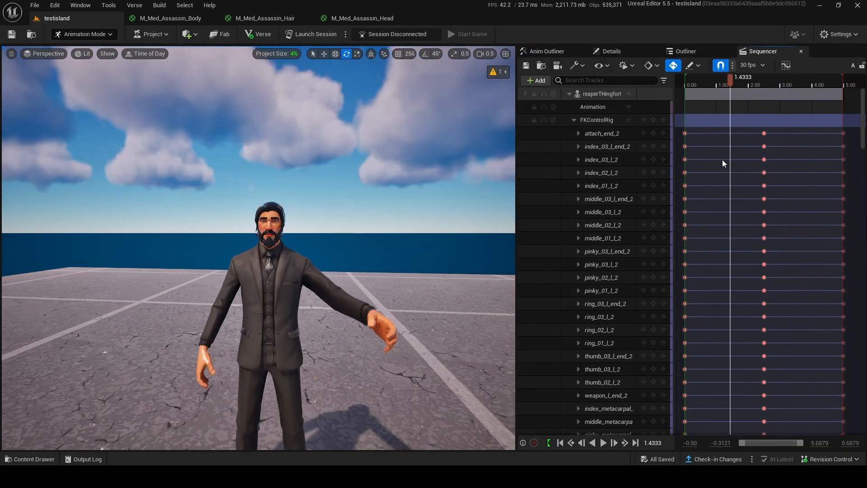
left_click_drag(723, 160, 834, 229)
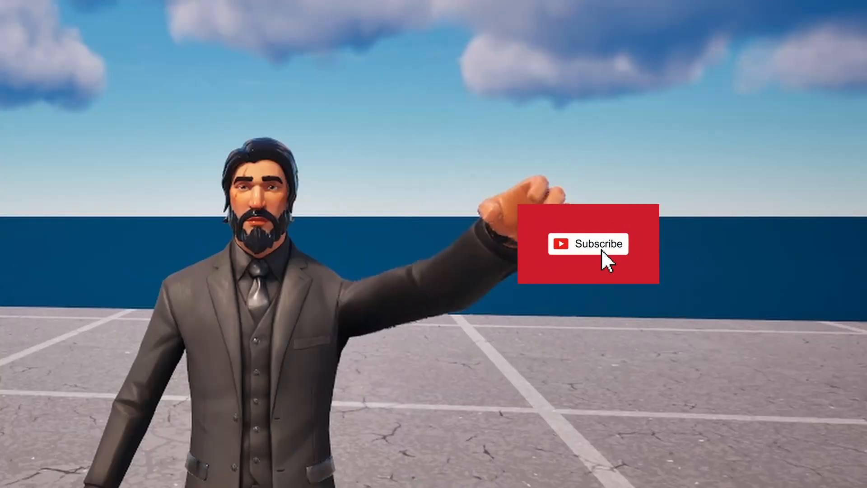